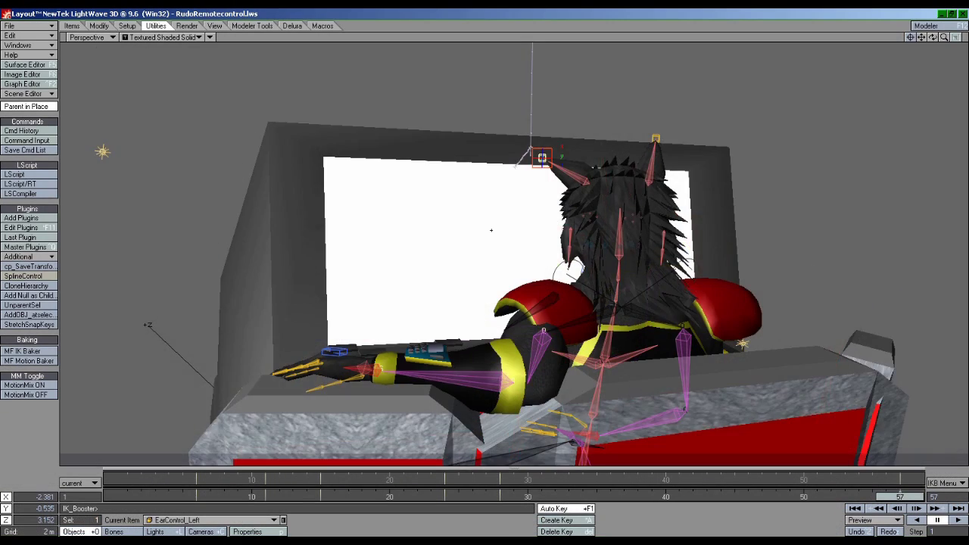
# Step: Lower the wolf character's body by moving its CoGController, checking the pose from the front and behind
pyautogui.keyDown('alt'); pyautogui.moveTo(492, 230); pyautogui.dragTo(491, 342); pyautogui.keyUp('alt')
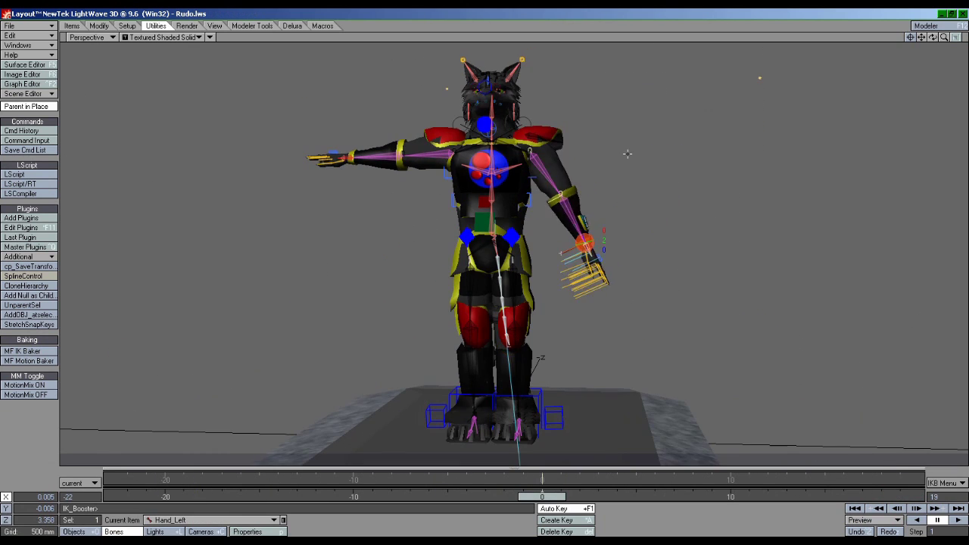
pyautogui.keyDown('alt'); pyautogui.moveTo(627, 153); pyautogui.dragTo(485, 159); pyautogui.keyUp('alt')
pyautogui.moveTo(493, 238); pyautogui.dragTo(462, 216)
pyautogui.keyDown('alt'); pyautogui.moveTo(627, 153); pyautogui.dragTo(484, 159); pyautogui.keyUp('alt')
pyautogui.moveTo(555, 235); pyautogui.dragTo(555, 287)
pyautogui.click(520, 421)
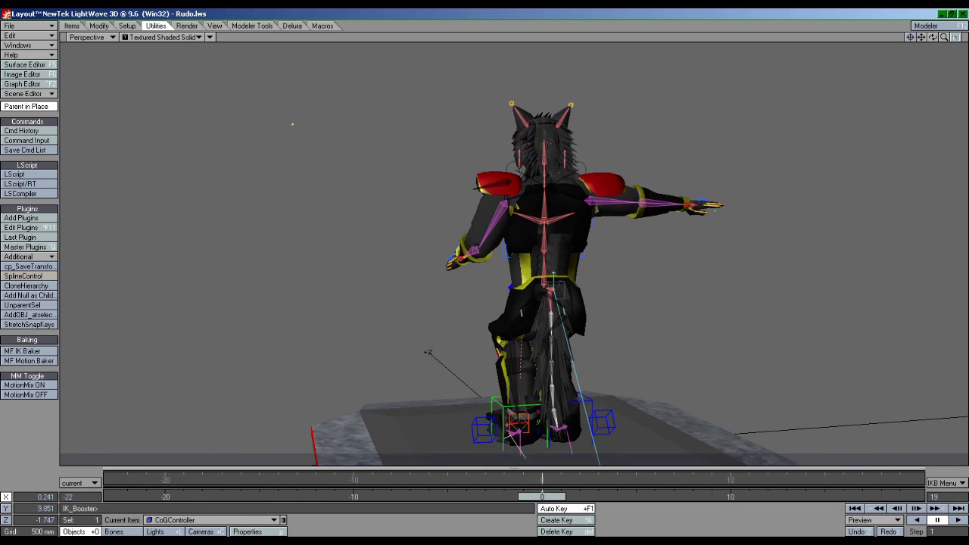
# Step: Spread the wolf character's feet into a wide stance and shift its hips sideways
pyautogui.keyDown('alt'); pyautogui.moveTo(640, 214); pyautogui.dragTo(531, 219); pyautogui.keyUp('alt')
pyautogui.moveTo(553, 424); pyautogui.dragTo(604, 424)
pyautogui.moveTo(513, 280); pyautogui.dragTo(462, 261)
pyautogui.click(521, 205)
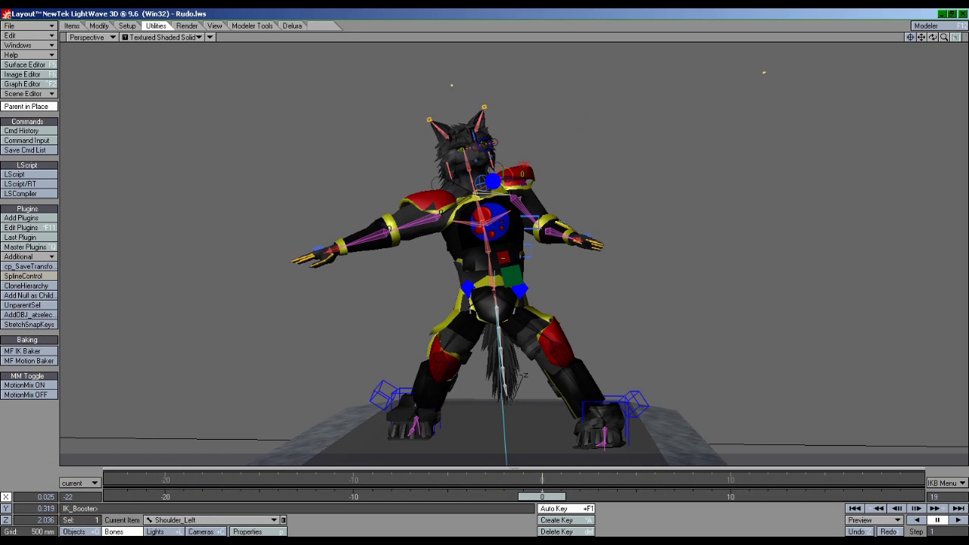
# Step: Adjust the wolf character's head and ear pose and bank its feet outward with the foot bank controllers
pyautogui.click(480, 198)
pyautogui.moveTo(481, 198); pyautogui.dragTo(512, 123)
pyautogui.click(379, 380)
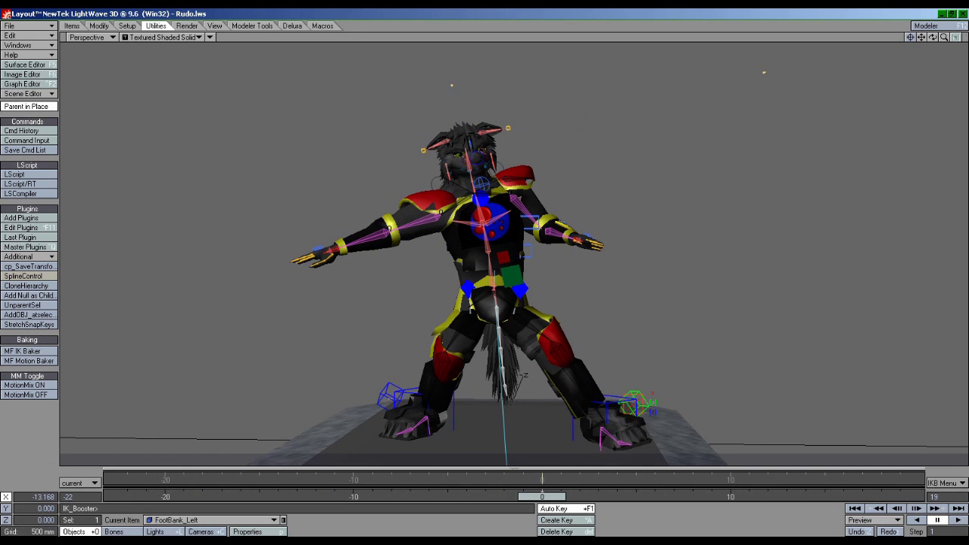
pyautogui.click(476, 266)
pyautogui.keyDown('alt'); pyautogui.moveTo(530, 220); pyautogui.dragTo(576, 212); pyautogui.keyUp('alt')
pyautogui.click(573, 210)
pyautogui.keyDown('alt'); pyautogui.moveTo(651, 219); pyautogui.dragTo(561, 220); pyautogui.keyUp('alt')
pyautogui.click(520, 261)
pyautogui.click(525, 213)
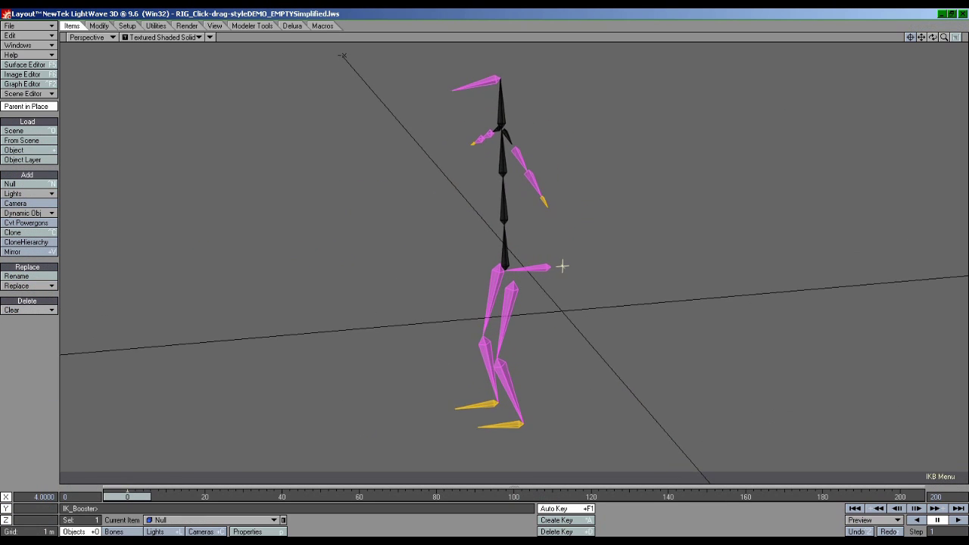
# Step: Apply IK_Booster to the Null that holds the empty skeleton in the simplified demo rig
pyautogui.keyDown('alt'); pyautogui.moveTo(485, 266); pyautogui.dragTo(511, 275); pyautogui.keyUp('alt')
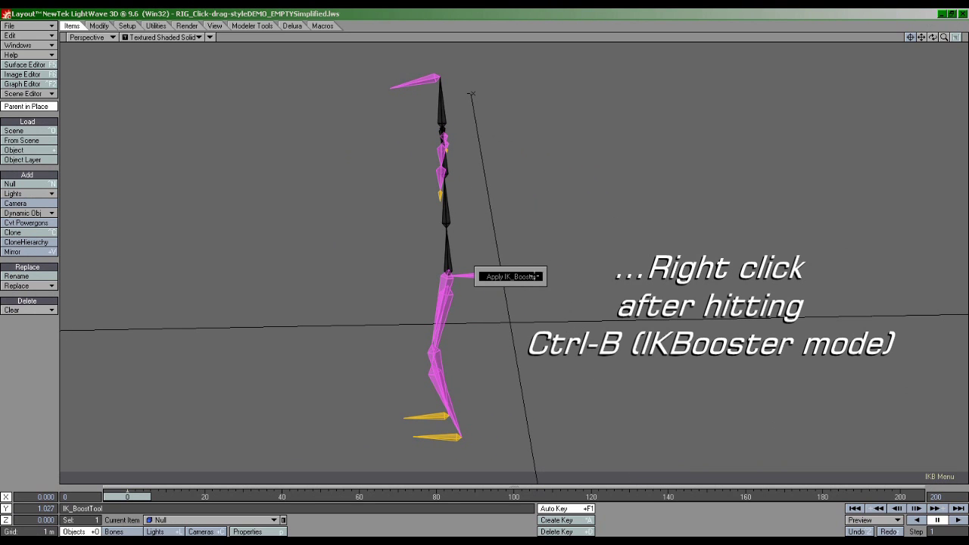
pyautogui.click(530, 277)
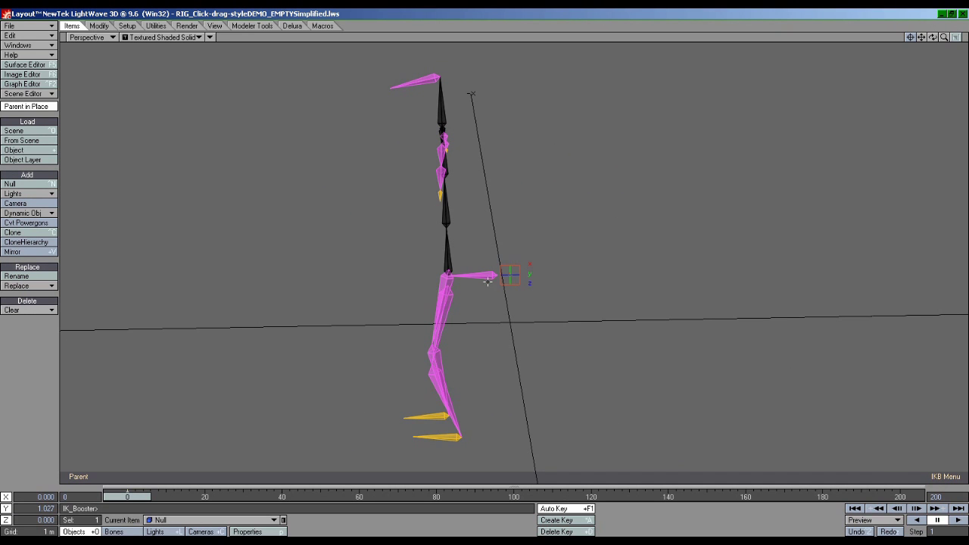
# Step: Check the Null's object properties for the IK_Booster custom object and close the properties
pyautogui.moveTo(477, 290)
pyautogui.keyDown('alt'); pyautogui.mouseDown()
pyautogui.moveTo(415, 293)
pyautogui.moveTo(480, 292)
pyautogui.mouseUp(); pyautogui.keyUp('alt')
pyautogui.press('p')
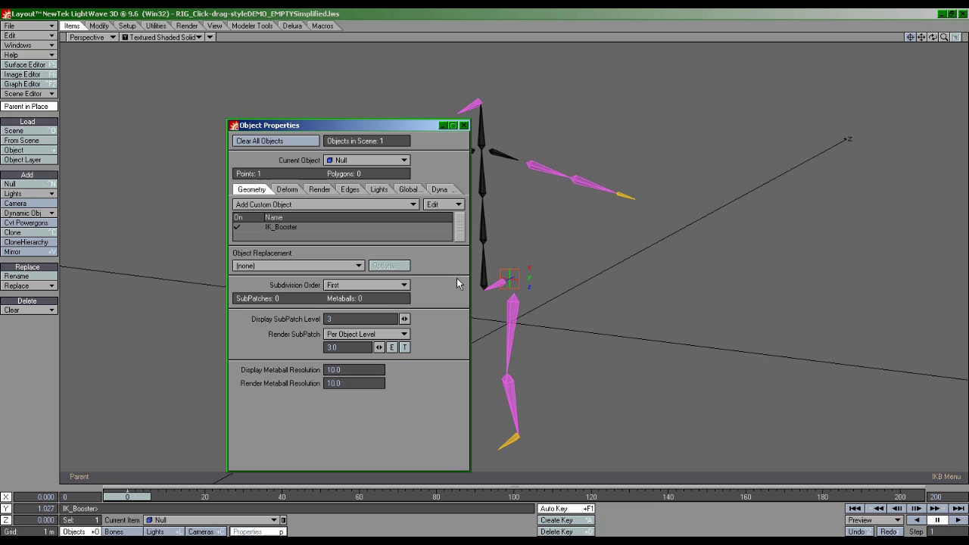
pyautogui.moveTo(296, 127); pyautogui.dragTo(266, 129)
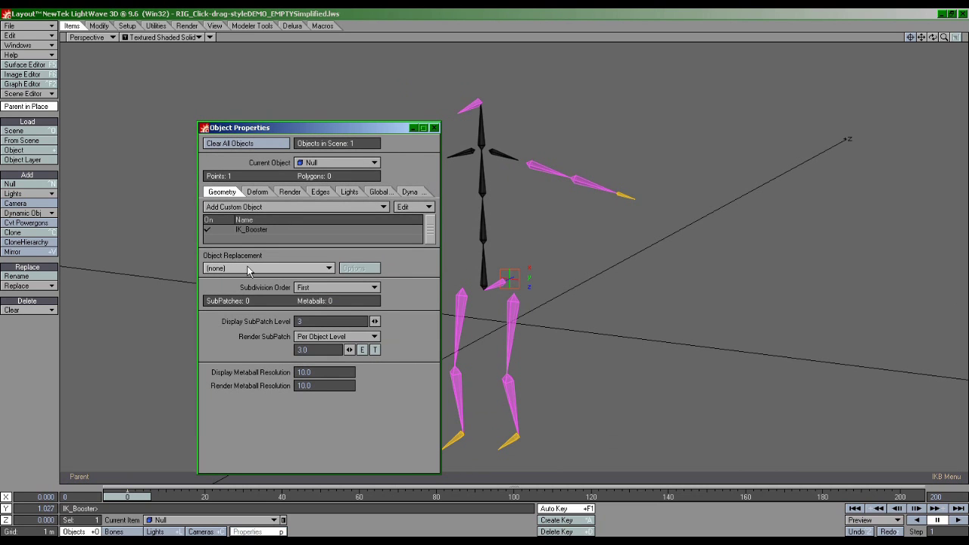
pyautogui.click(291, 207)
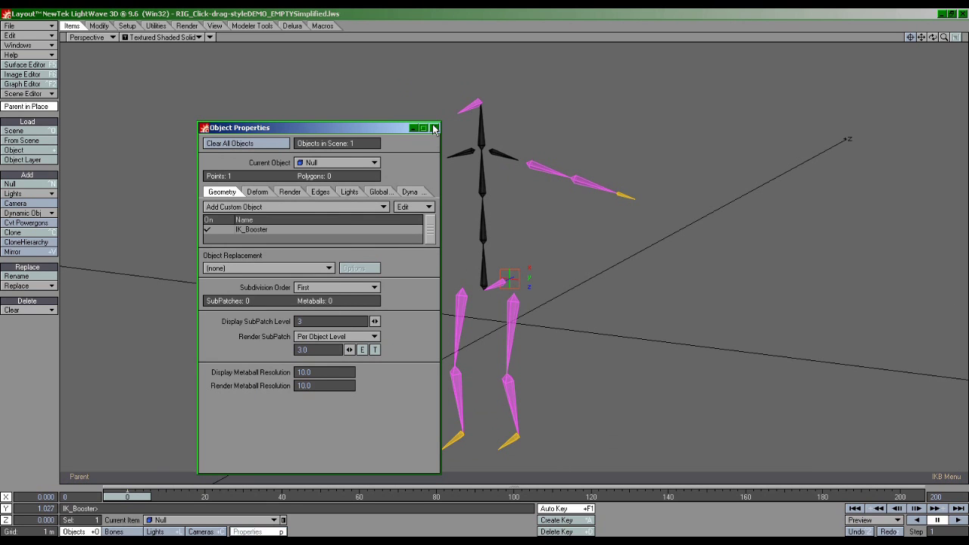
pyautogui.click(434, 128)
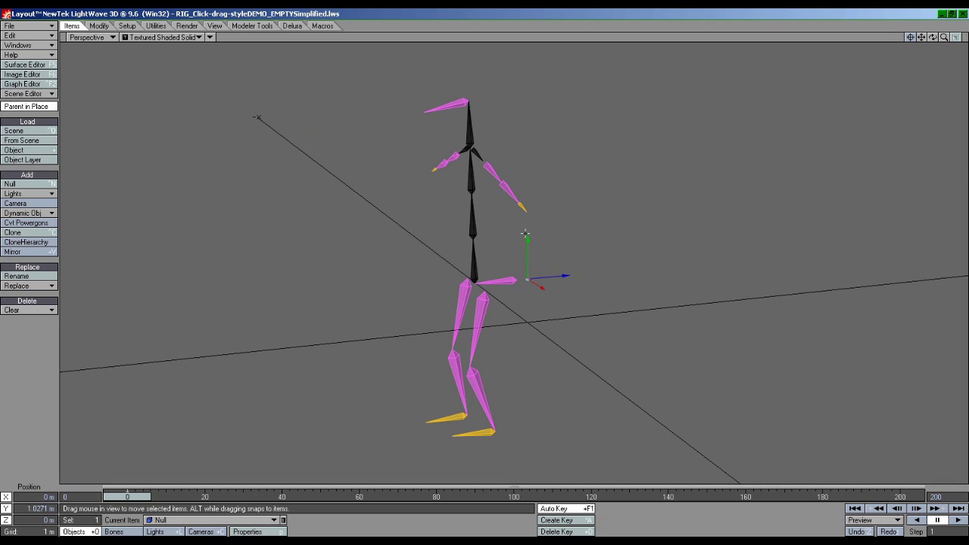
# Step: Try the standard Move and Rotate tools on the Null and return to IK_Booster mode
pyautogui.press('t')
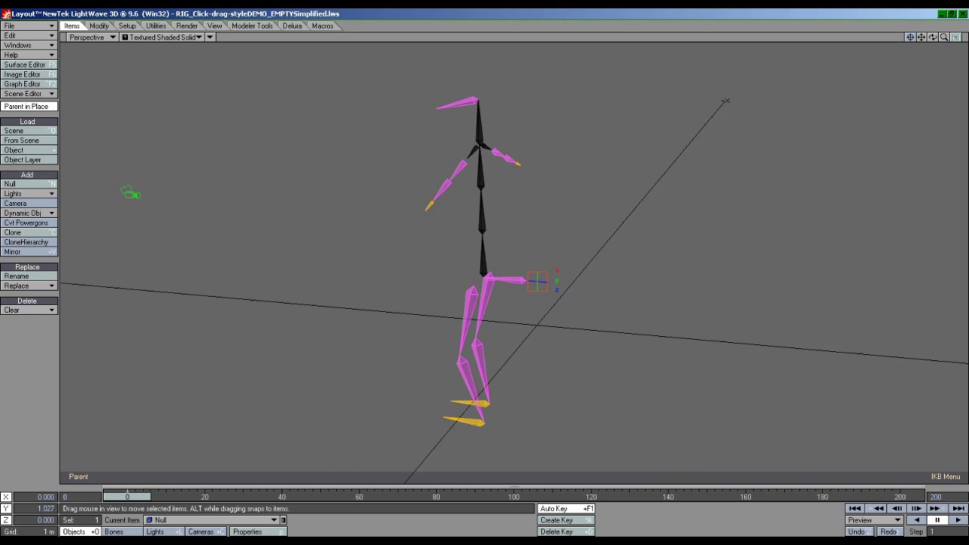
pyautogui.keyDown('alt'); pyautogui.moveTo(425, 273); pyautogui.dragTo(517, 273); pyautogui.keyUp('alt')
pyautogui.press('y')
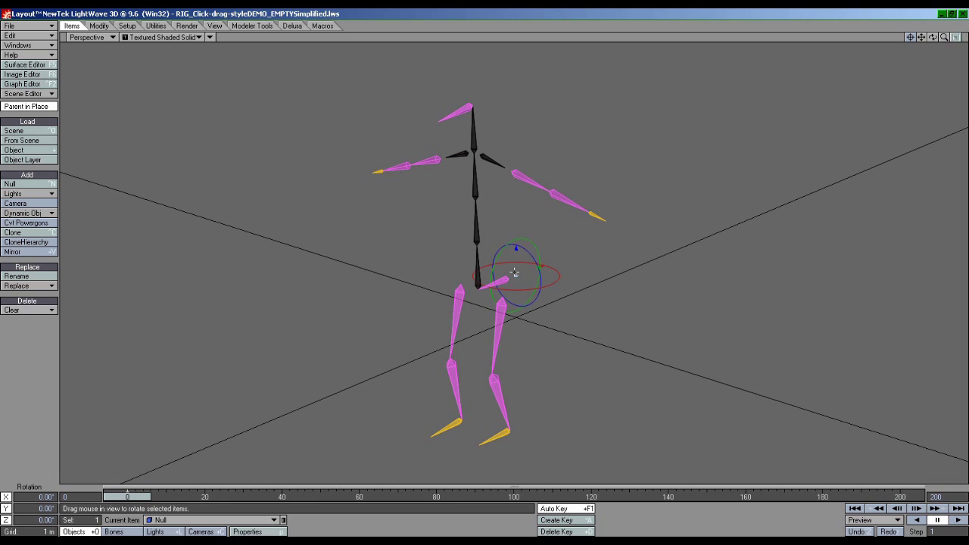
pyautogui.hotkey('ctrl', 'b')
# Step: Pull the skeleton's hand and foot bones around to test how the IK affects the whole body
pyautogui.keyDown('alt'); pyautogui.moveTo(521, 224); pyautogui.dragTo(547, 197); pyautogui.keyUp('alt')
pyautogui.click(598, 220)
pyautogui.moveTo(598, 221); pyautogui.dragTo(601, 183)
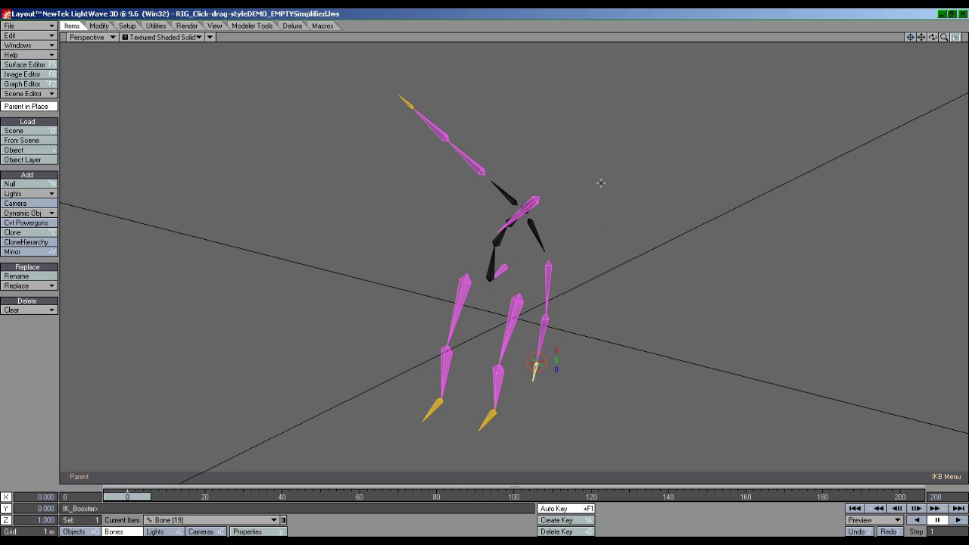
pyautogui.moveTo(390, 108); pyautogui.dragTo(502, 220)
pyautogui.moveTo(246, 233); pyautogui.dragTo(924, 231)
pyautogui.moveTo(714, 277); pyautogui.dragTo(751, 240)
# Step: Undo the test movements of the hand and foot bones
pyautogui.hotkey('ctrl', 'z')
pyautogui.hotkey('ctrl', 'z')
pyautogui.hotkey('ctrl', 'z')
pyautogui.hotkey('ctrl', 'z')
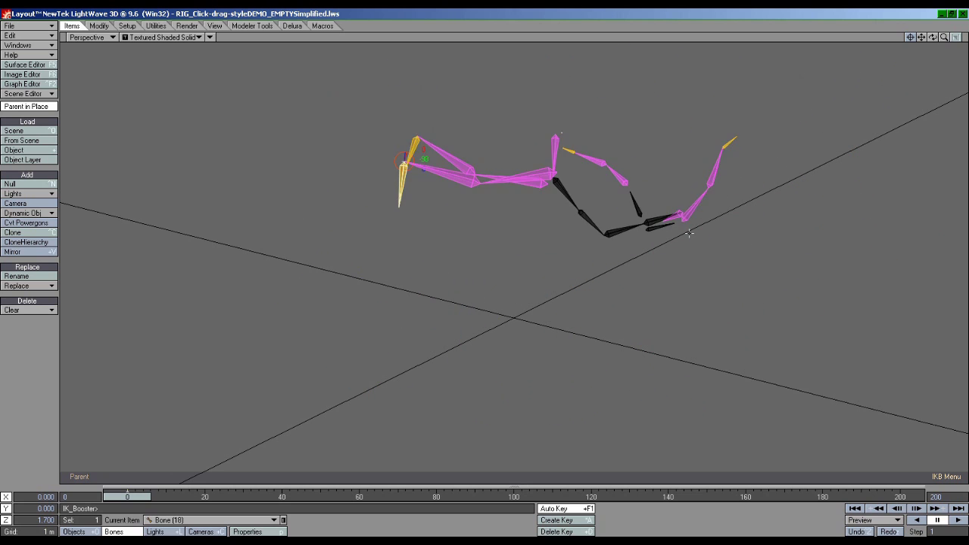
# Step: Focus on the left upper arm bone, Bone (7), and examine the IK Booster options for its controller
pyautogui.keyDown('alt'); pyautogui.moveTo(599, 236); pyautogui.dragTo(409, 190); pyautogui.keyUp('alt')
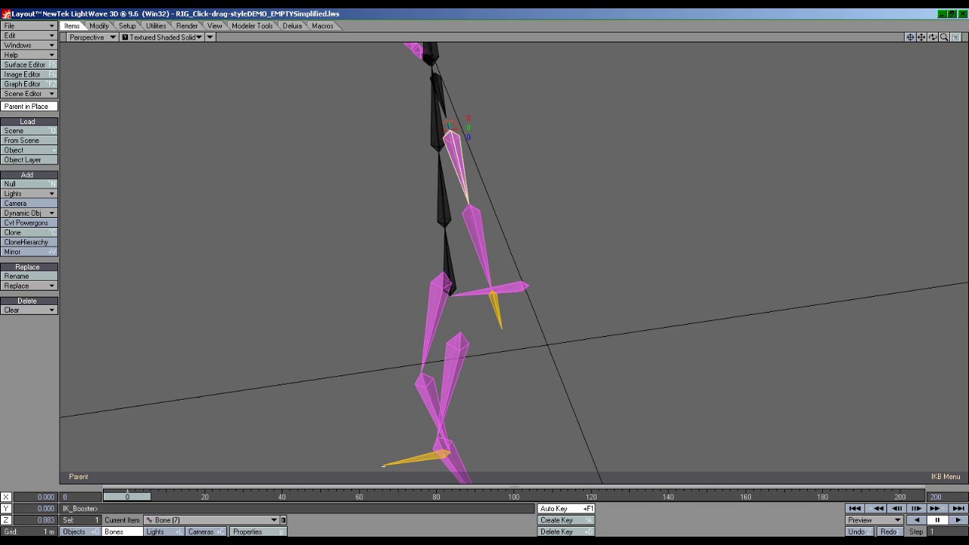
pyautogui.click(911, 37)
pyautogui.moveTo(945, 37)
pyautogui.mouseDown()
pyautogui.moveTo(966, 37)
pyautogui.moveTo(958, 37)
pyautogui.mouseUp()
pyautogui.keyDown('alt'); pyautogui.moveTo(510, 213); pyautogui.dragTo(544, 227); pyautogui.keyUp('alt')
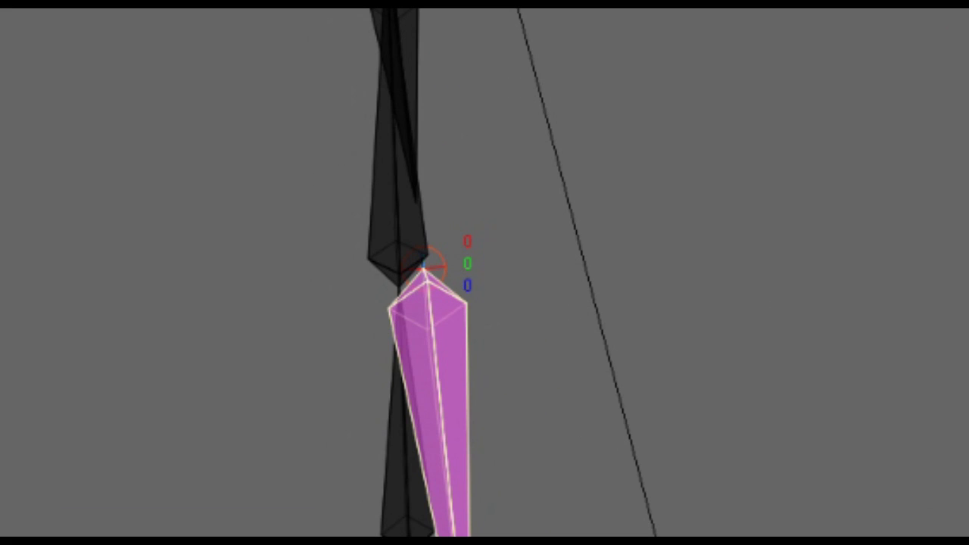
pyautogui.keyDown('alt'); pyautogui.moveTo(426, 177); pyautogui.dragTo(447, 185); pyautogui.keyUp('alt')
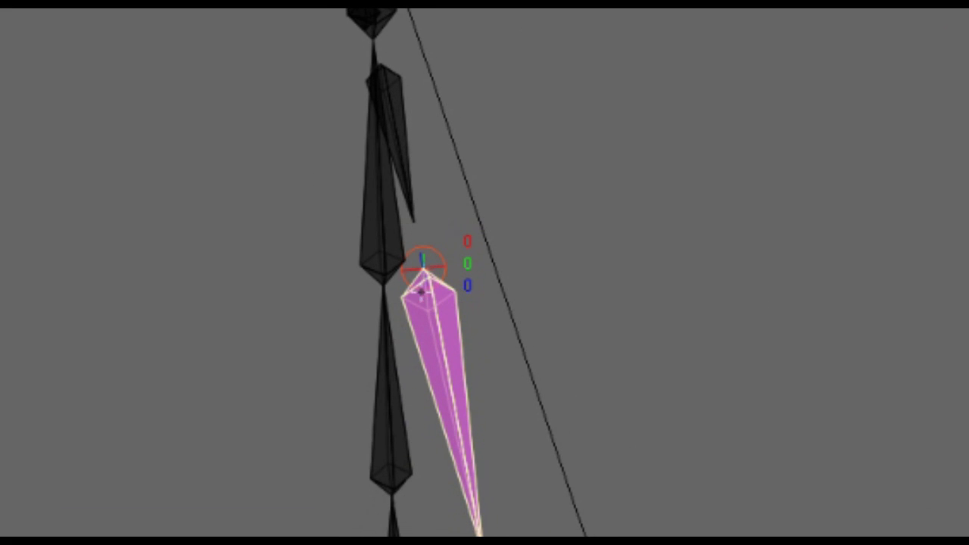
pyautogui.rightClick(422, 262)
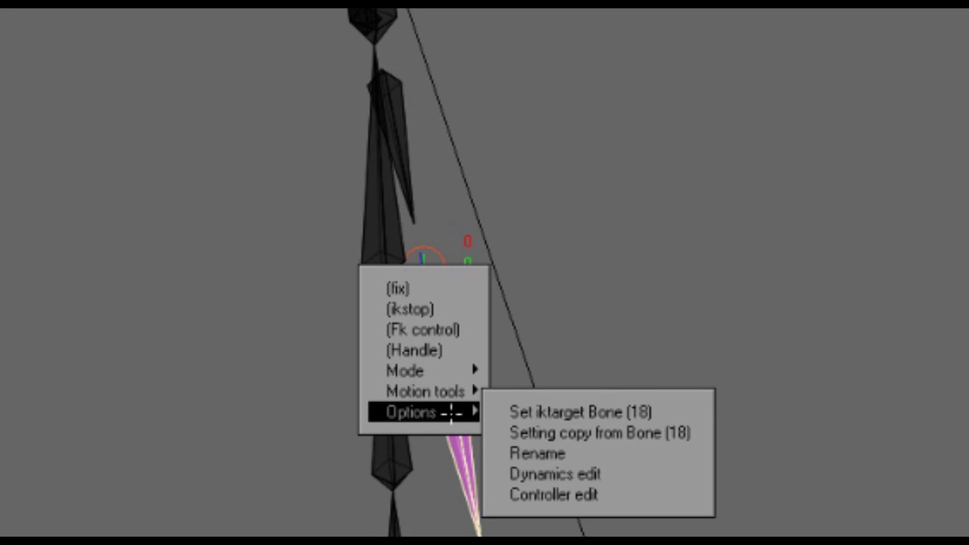
pyautogui.click(590, 210)
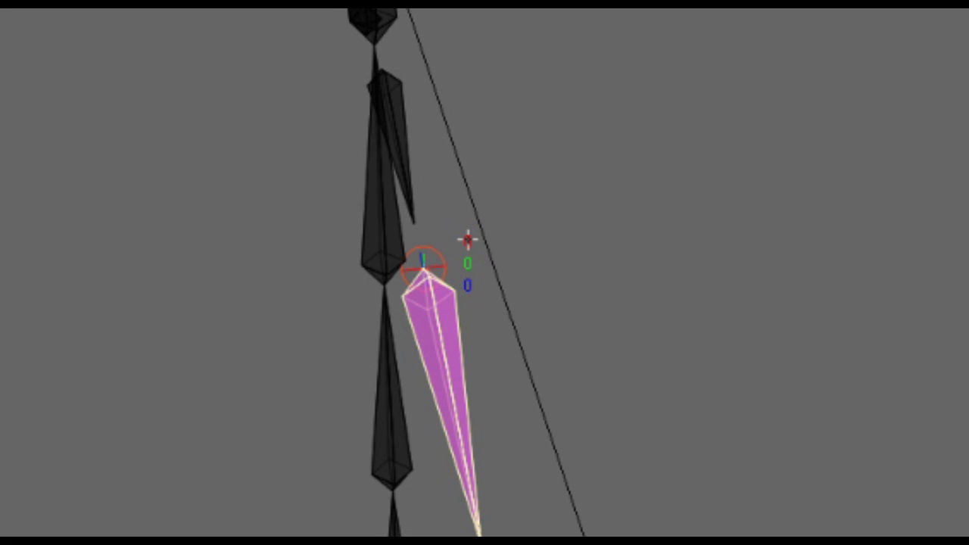
# Step: Lock the red and green rotation channels of the left upper arm bone
pyautogui.rightClick(468, 239)
pyautogui.click(512, 241)
pyautogui.rightClick(469, 262)
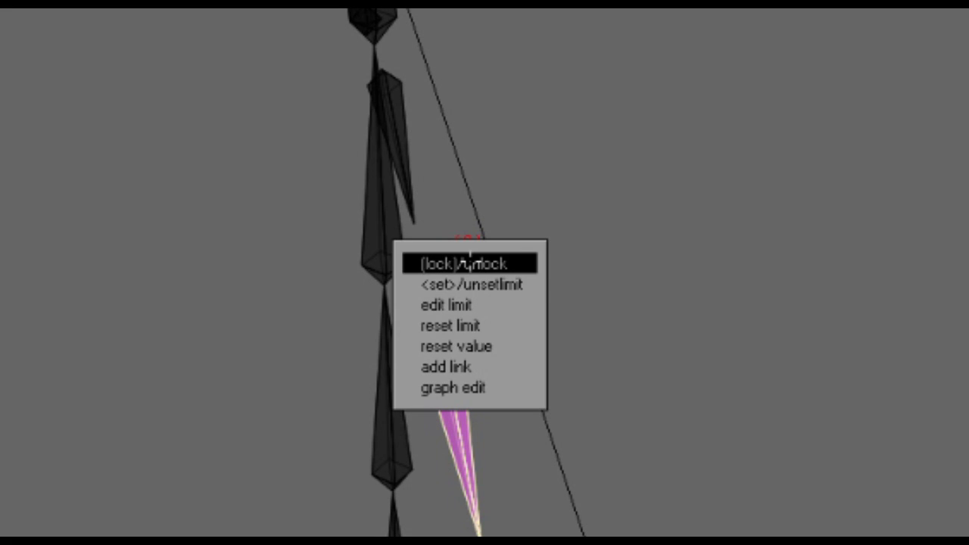
pyautogui.click(485, 262)
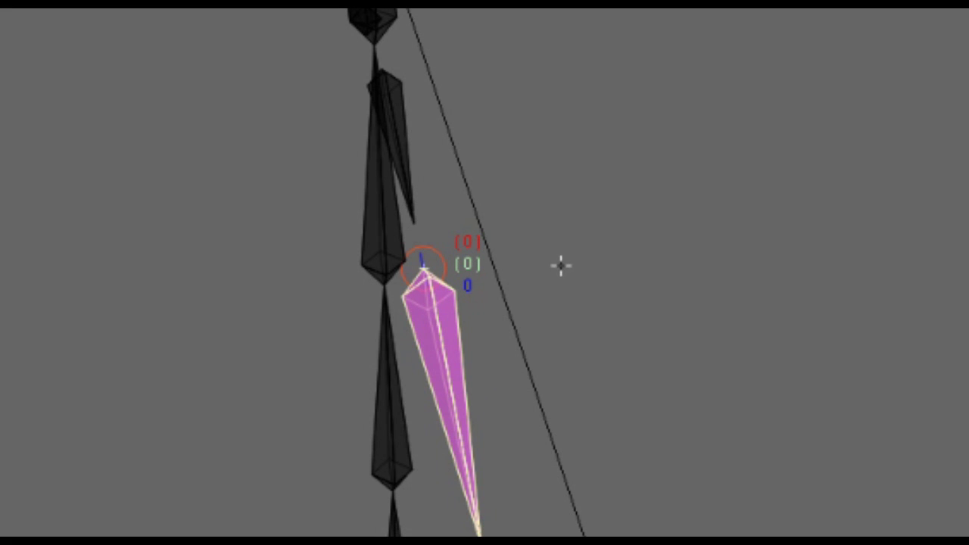
# Step: Unlock the green and red rotation channels of the left upper arm bone
pyautogui.rightClick(464, 264)
pyautogui.click(474, 264)
pyautogui.rightClick(474, 241)
pyautogui.click(474, 242)
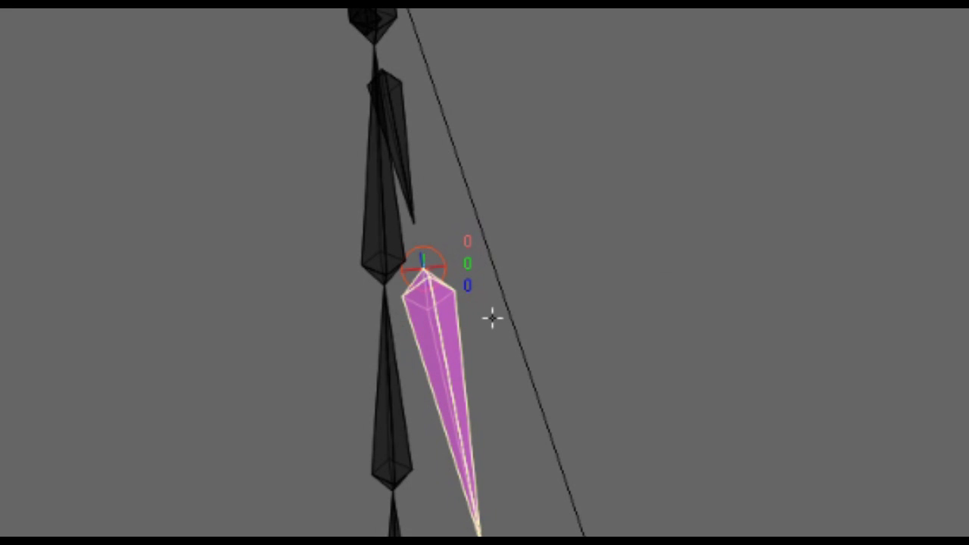
# Step: Rotate the left upper arm bone slightly on its red channel and inspect the arm from several angles
pyautogui.scroll(-2, 508, 301)
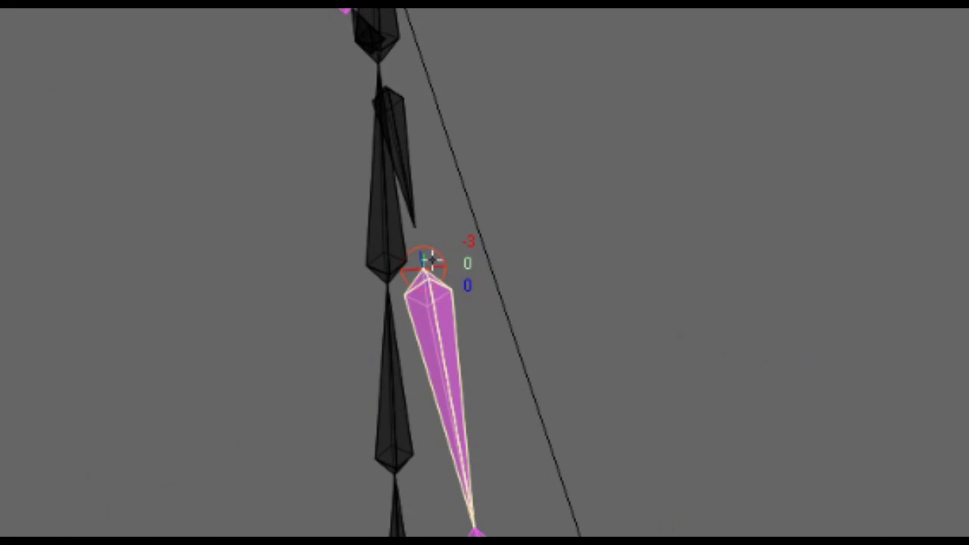
pyautogui.moveTo(432, 261); pyautogui.dragTo(418, 262, button='middle')
pyautogui.keyDown('alt'); pyautogui.moveTo(418, 262); pyautogui.dragTo(523, 262); pyautogui.keyUp('alt')
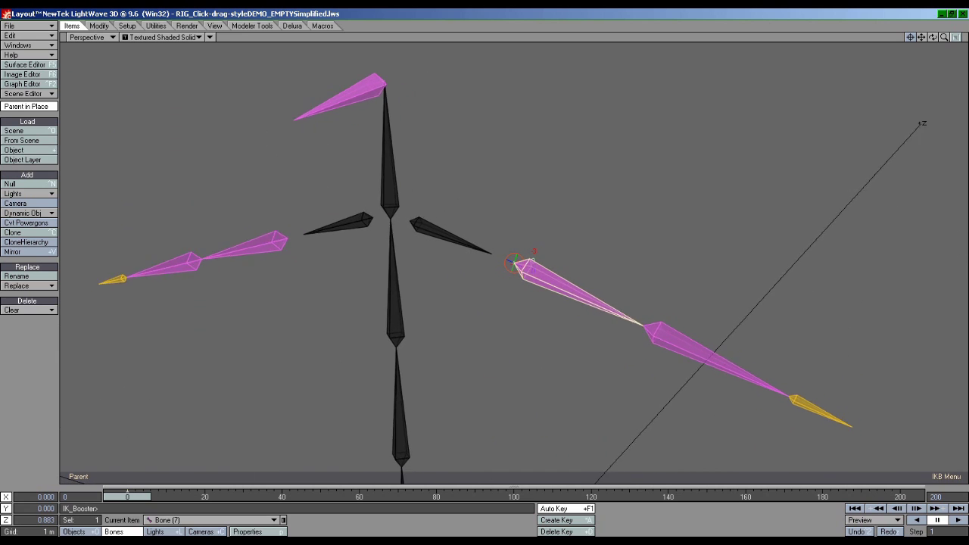
pyautogui.moveTo(933, 37); pyautogui.dragTo(790, 55)
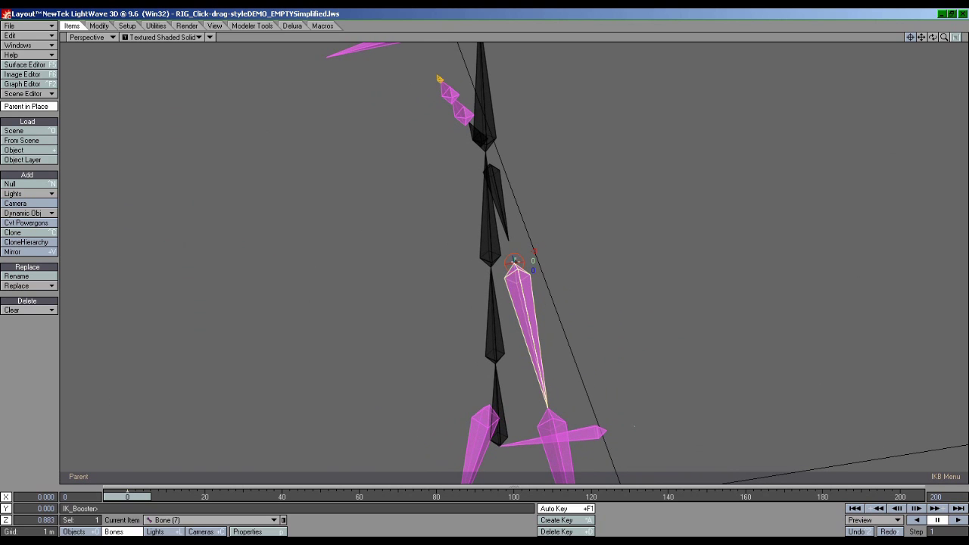
pyautogui.keyDown('alt'); pyautogui.moveTo(515, 260); pyautogui.dragTo(518, 260); pyautogui.keyUp('alt')
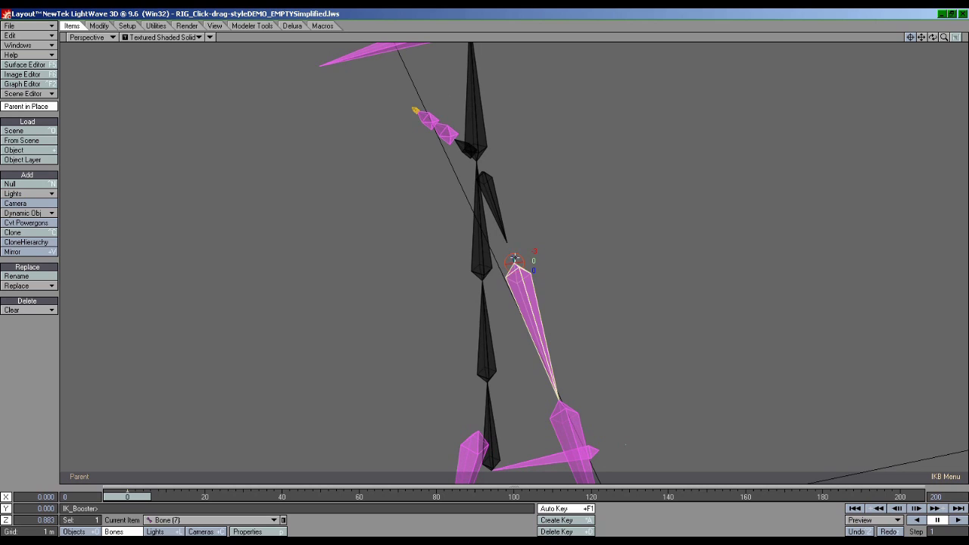
# Step: Set the left upper arm bone's control mode to Move, try shifting the bone, and undo the shift
pyautogui.click(513, 261)
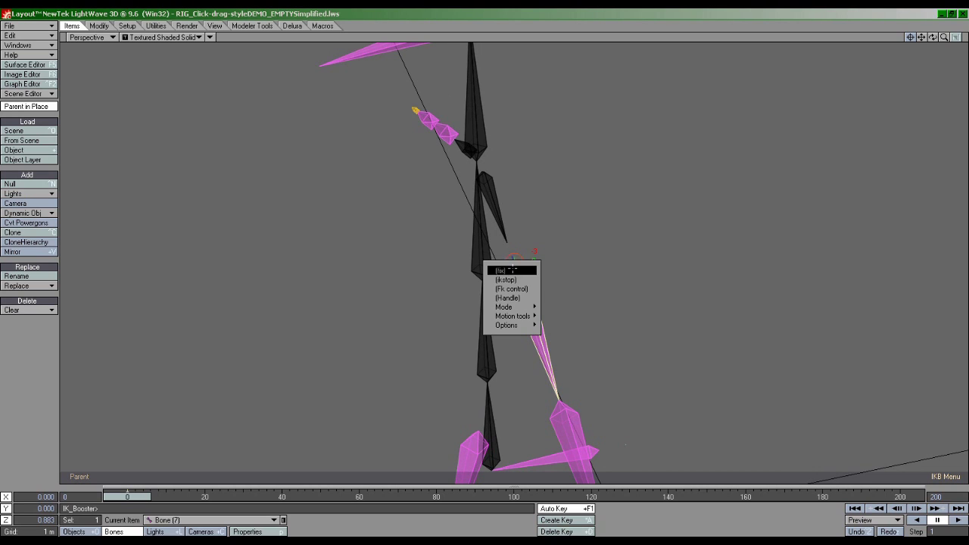
pyautogui.moveTo(518, 307)
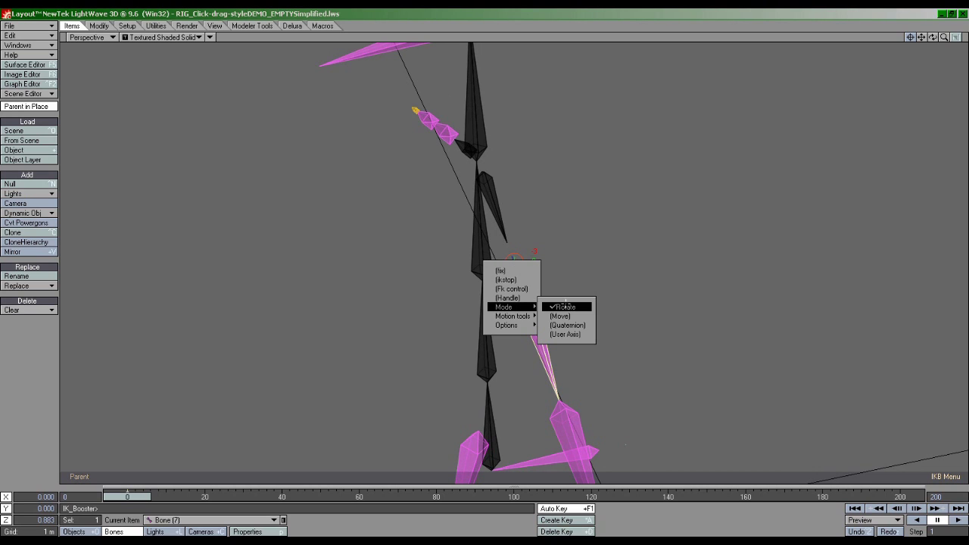
pyautogui.click(572, 315)
pyautogui.keyDown('alt'); pyautogui.moveTo(569, 313); pyautogui.dragTo(523, 308); pyautogui.keyUp('alt')
pyautogui.keyDown('alt'); pyautogui.moveTo(515, 261); pyautogui.dragTo(541, 298); pyautogui.keyUp('alt')
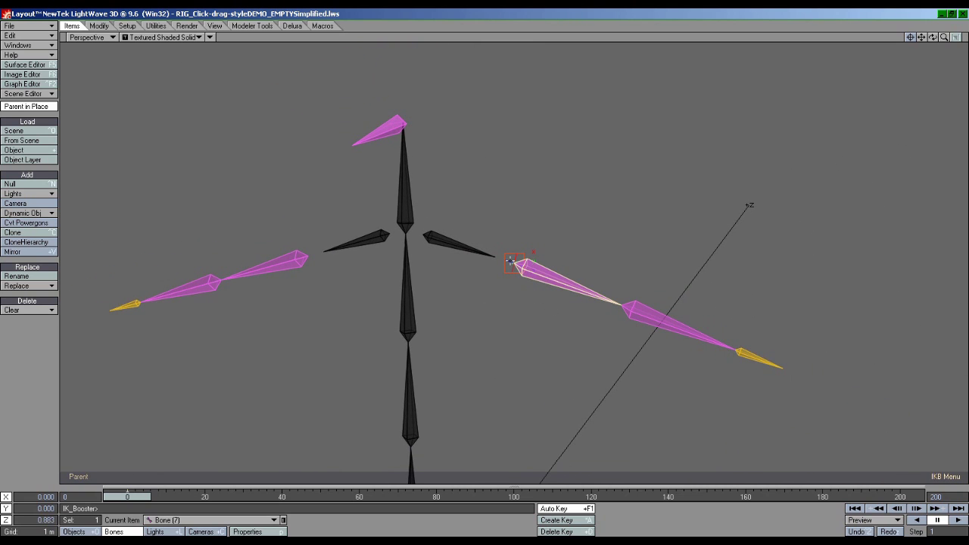
pyautogui.moveTo(512, 261); pyautogui.dragTo(479, 299)
pyautogui.hotkey('ctrl', 'z')
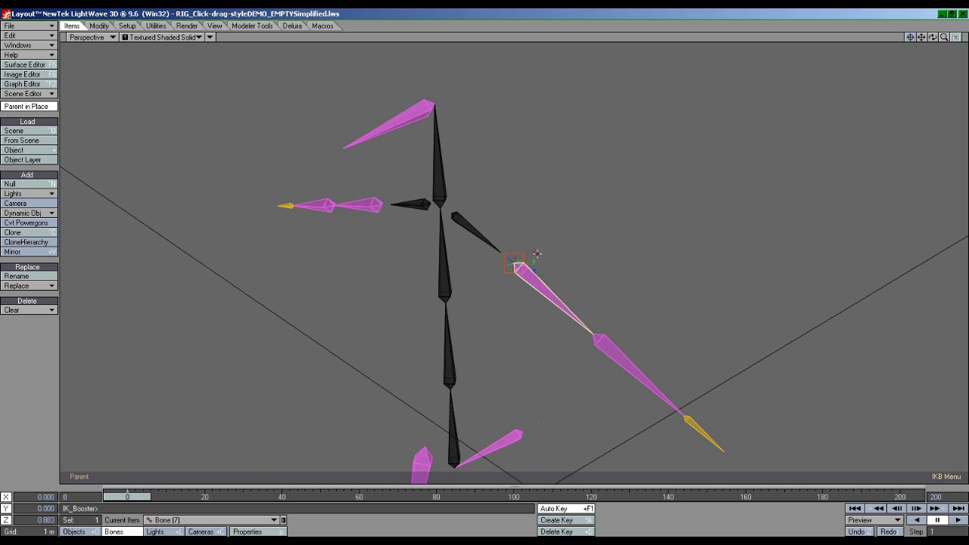
# Step: Set the left upper arm bone's control mode back to Rotate
pyautogui.keyDown('alt'); pyautogui.moveTo(510, 270); pyautogui.dragTo(535, 246); pyautogui.keyUp('alt')
pyautogui.rightClick(514, 262)
pyautogui.moveTo(522, 290)
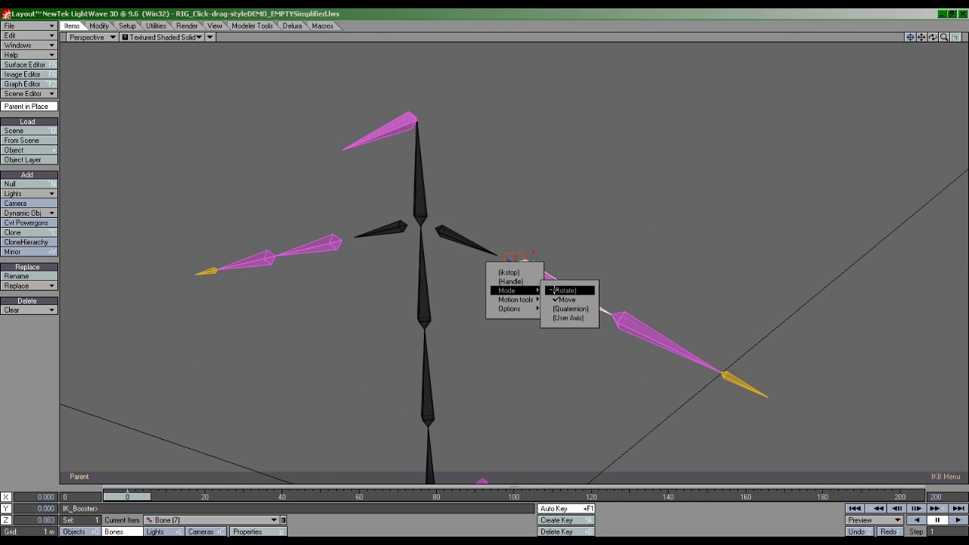
pyautogui.click(559, 290)
pyautogui.keyDown('alt'); pyautogui.moveTo(559, 290); pyautogui.dragTo(457, 285); pyautogui.keyUp('alt')
# Step: Apply ikstop to the left upper arm bone and check the arm from the front
pyautogui.moveTo(514, 262)
pyautogui.keyDown('ctrl'); pyautogui.keyDown('alt'); pyautogui.mouseDown()
pyautogui.moveTo(560, 250)
pyautogui.moveTo(506, 256)
pyautogui.moveTo(515, 262)
pyautogui.mouseUp(); pyautogui.keyUp('alt'); pyautogui.keyUp('ctrl')
pyautogui.rightClick(515, 261)
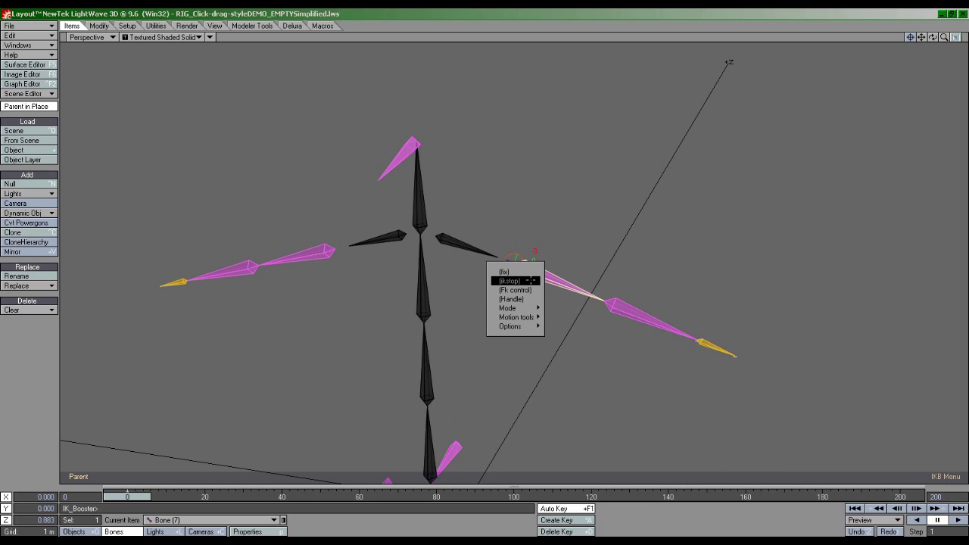
pyautogui.click(531, 281)
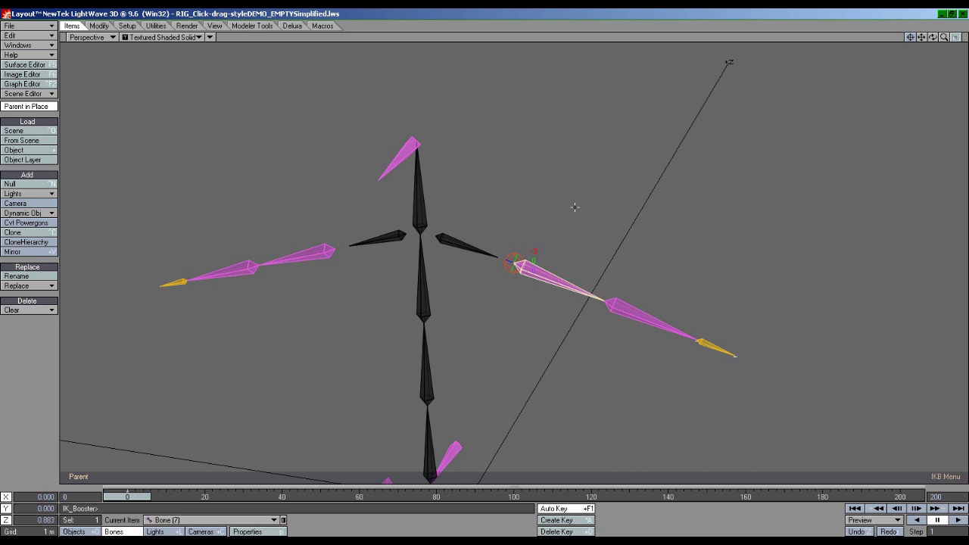
pyautogui.keyDown('alt'); pyautogui.moveTo(530, 278); pyautogui.dragTo(686, 284); pyautogui.keyUp('alt')
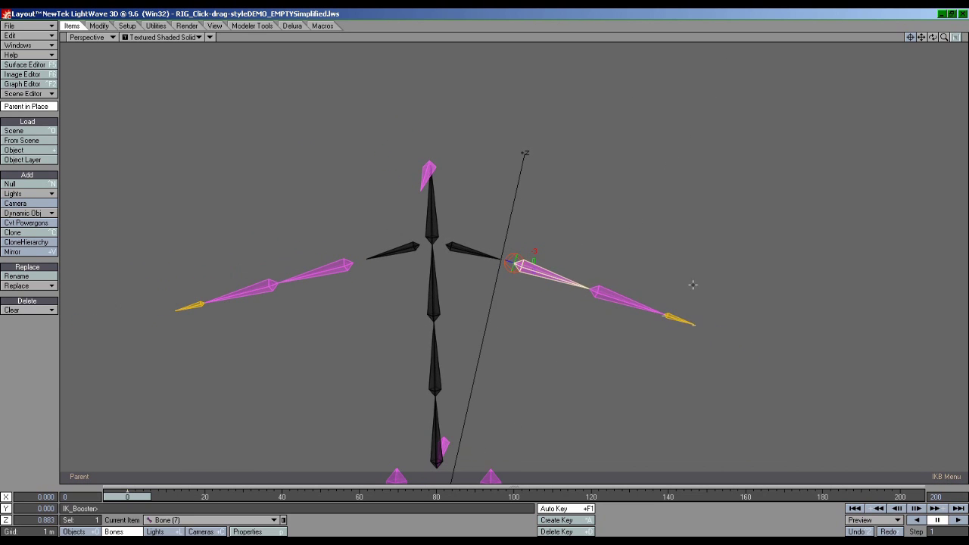
# Step: Pull the left hand bone downward with IK, nudge the right forearm bone, and raise the left hand again
pyautogui.moveTo(664, 317); pyautogui.dragTo(594, 404)
pyautogui.rightClick(659, 293)
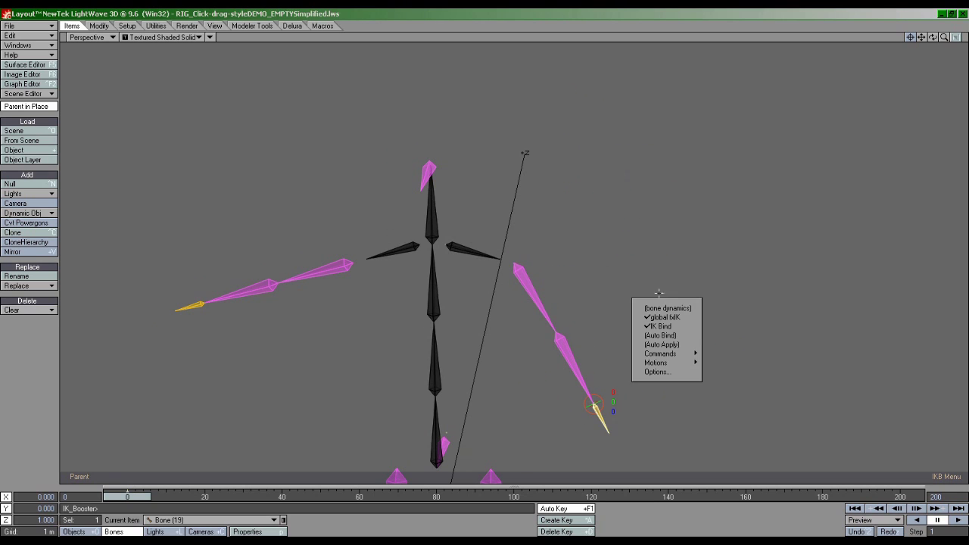
pyautogui.click(514, 260)
pyautogui.keyDown('ctrl'); pyautogui.keyDown('alt'); pyautogui.moveTo(518, 265); pyautogui.dragTo(562, 312); pyautogui.keyUp('alt'); pyautogui.keyUp('ctrl')
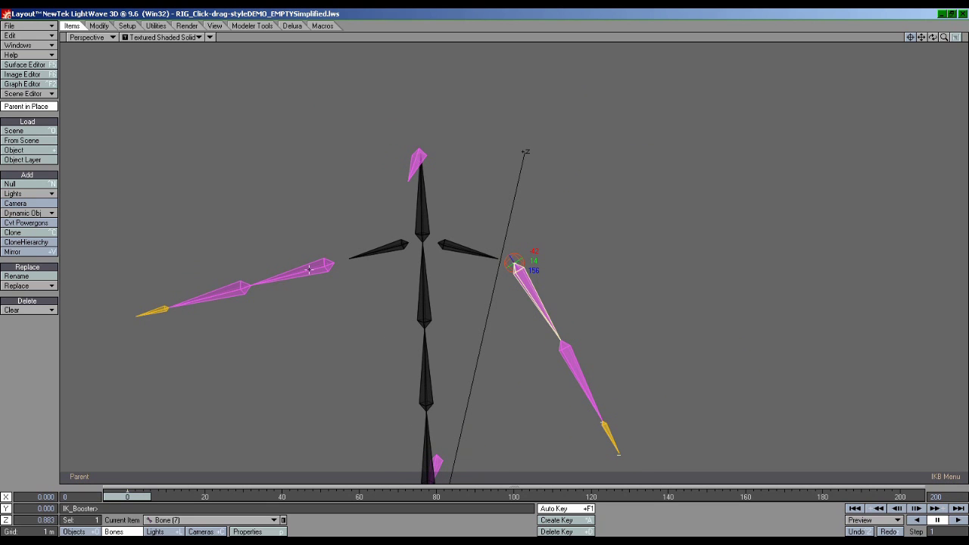
pyautogui.moveTo(250, 284)
pyautogui.mouseDown()
pyautogui.moveTo(261, 289)
pyautogui.moveTo(141, 320)
pyautogui.moveTo(379, 235)
pyautogui.moveTo(100, 299)
pyautogui.moveTo(428, 266)
pyautogui.moveTo(262, 298)
pyautogui.mouseUp()
pyautogui.moveTo(625, 426); pyautogui.dragTo(702, 340)
# Step: Switch ikstop off and back on for the left upper arm bone
pyautogui.rightClick(528, 255)
pyautogui.click(526, 273)
pyautogui.rightClick(538, 252)
pyautogui.click(551, 270)
pyautogui.rightClick(642, 253)
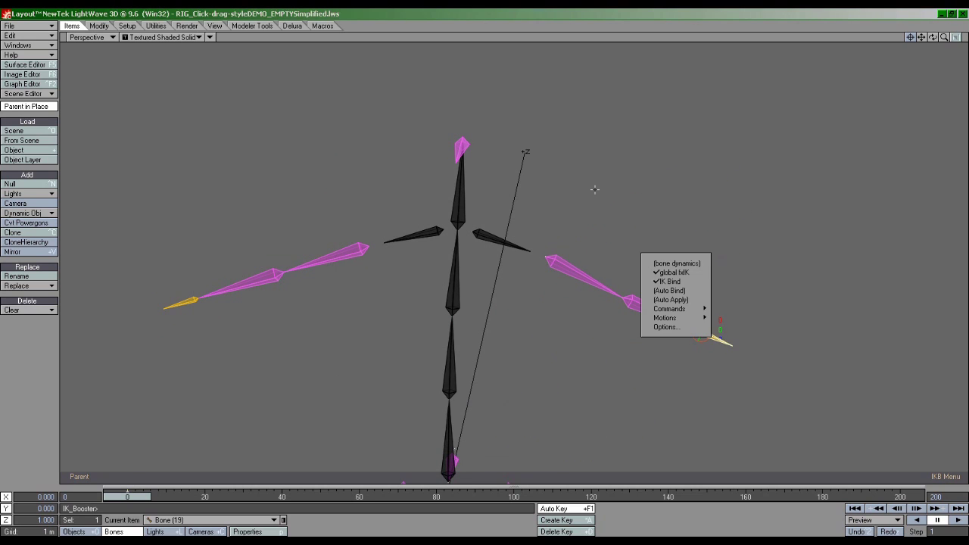
# Step: Drag the right forearm bone to swing the arm, and toggle ikstop on and off for the right upper arm bone
pyautogui.click(283, 271)
pyautogui.moveTo(278, 274); pyautogui.dragTo(257, 280)
pyautogui.click(329, 262)
pyautogui.rightClick(328, 262)
pyautogui.click(335, 274)
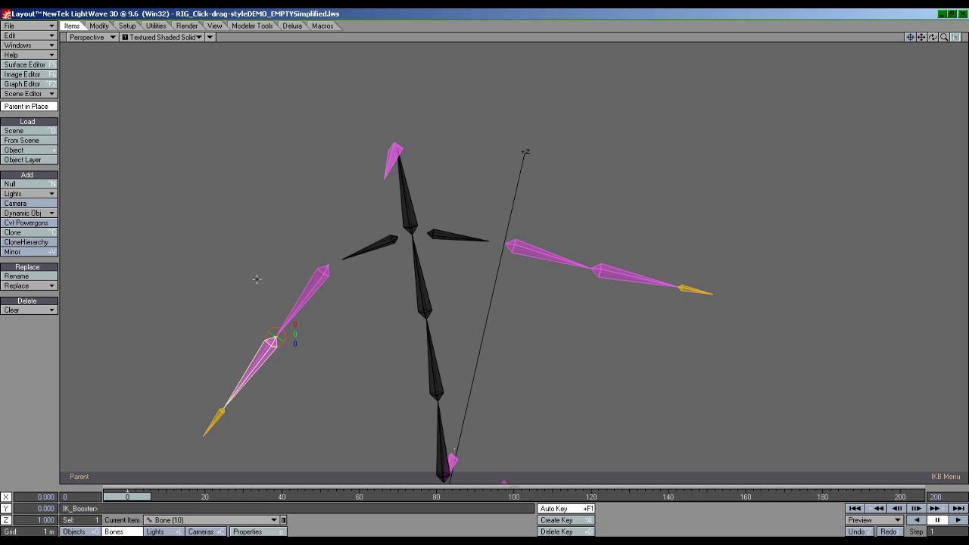
pyautogui.click(328, 263)
pyautogui.rightClick(328, 263)
pyautogui.click(331, 281)
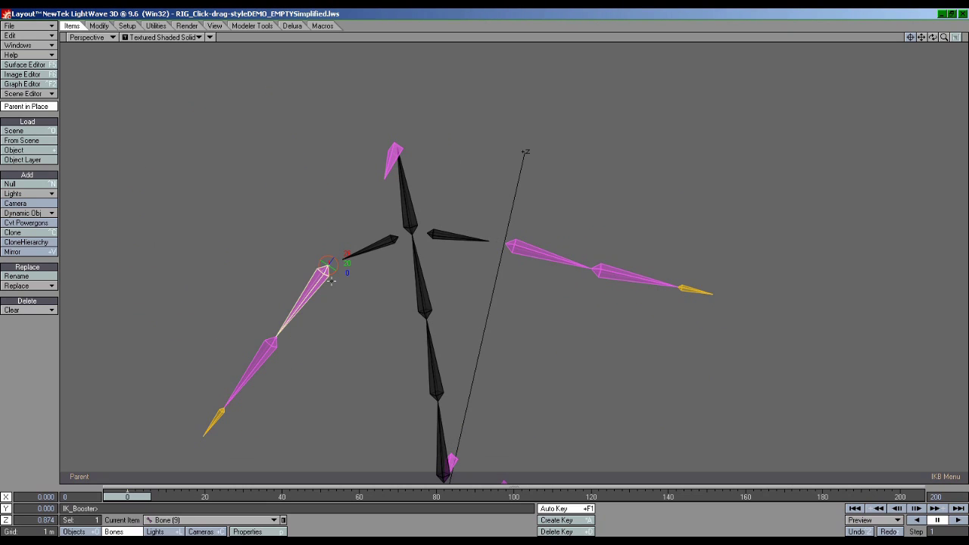
# Step: Fix the left hand bone in place, and drag the left upper arm and forearm bones to bend the elbow
pyautogui.click(559, 252)
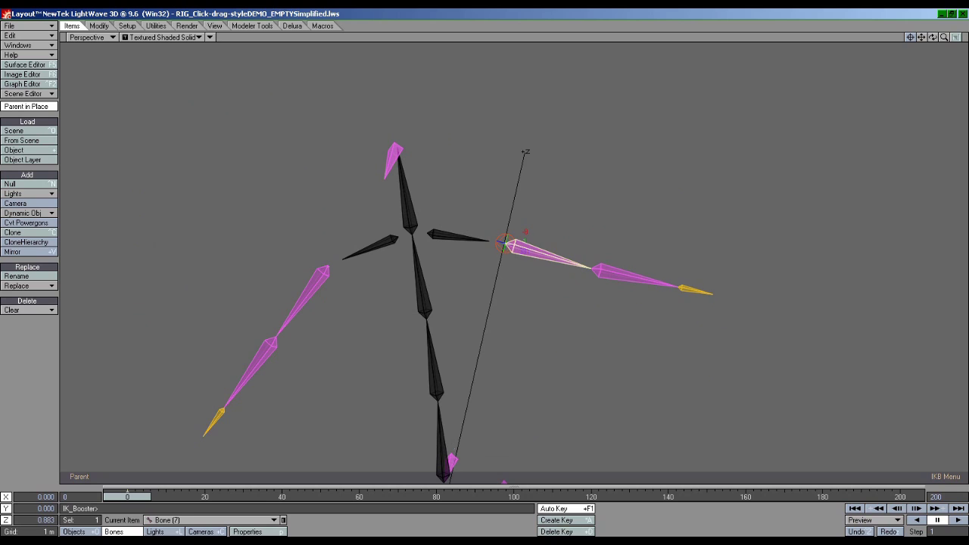
pyautogui.click(682, 287)
pyautogui.rightClick(681, 288)
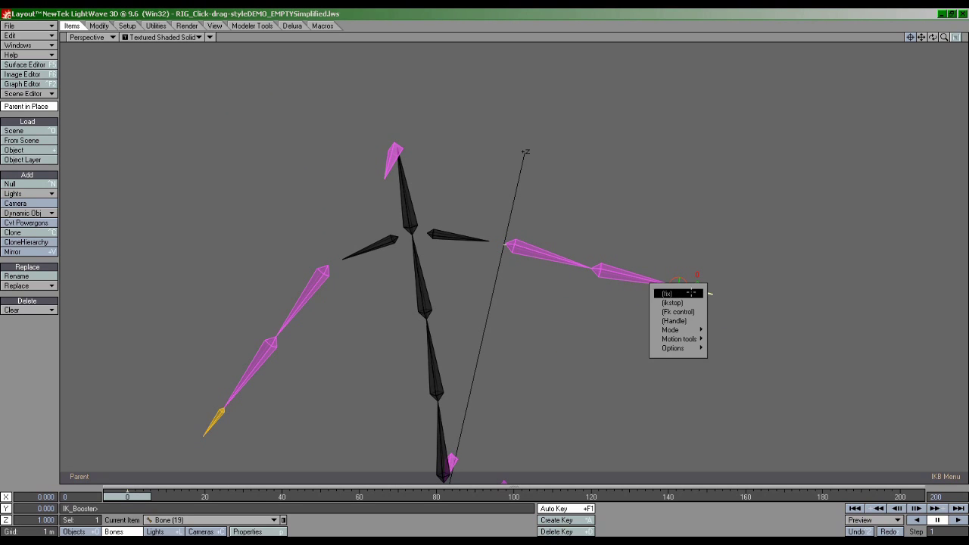
pyautogui.click(689, 293)
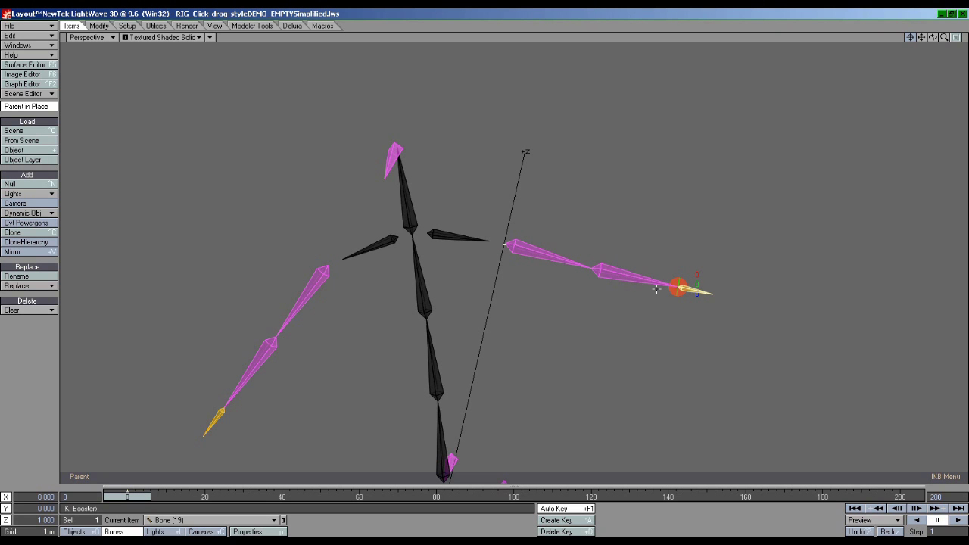
pyautogui.moveTo(509, 244); pyautogui.dragTo(550, 262)
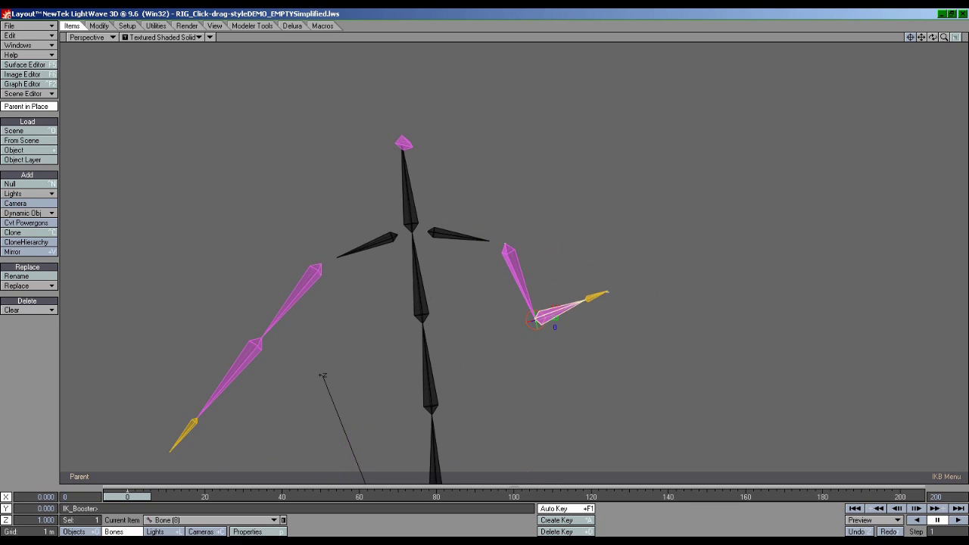
pyautogui.moveTo(557, 318); pyautogui.dragTo(584, 247)
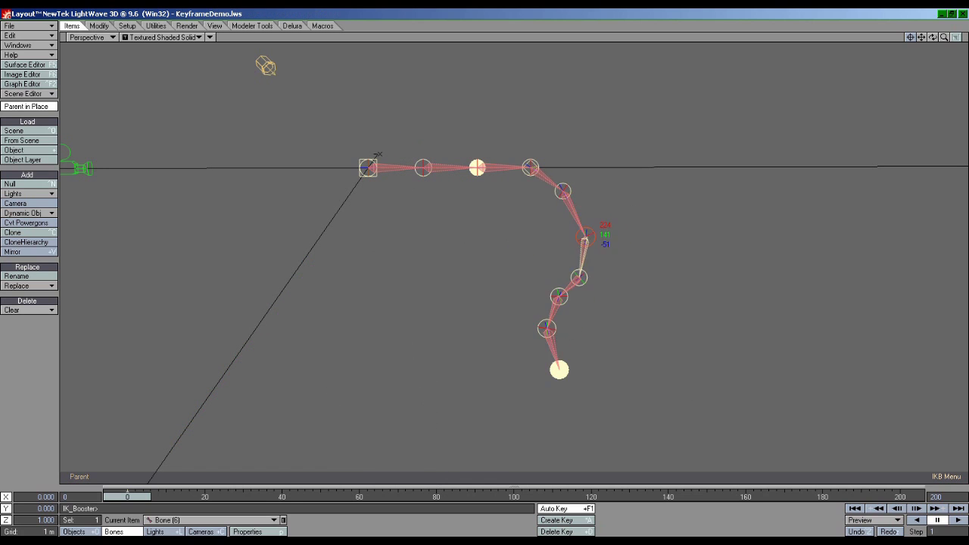
# Step: Pull a middle bone of the chain in KeyframeDemo.lws, and shift the Hand_Right bone downward in RudoRemote_Fingertest.lws
pyautogui.moveTo(586, 239); pyautogui.dragTo(623, 222)
pyautogui.moveTo(445, 230); pyautogui.dragTo(447, 203)
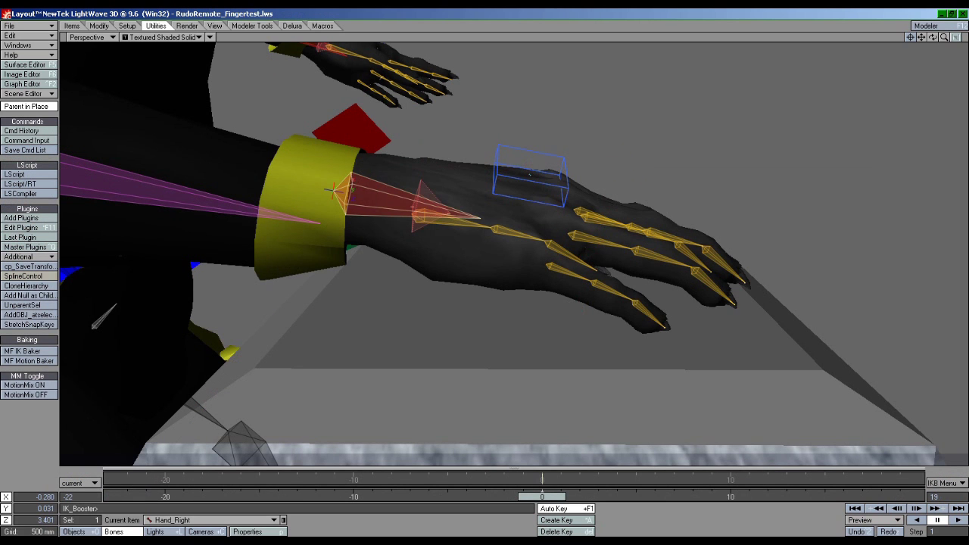
pyautogui.moveTo(333, 189); pyautogui.dragTo(331, 220)
pyautogui.moveTo(524, 206)
pyautogui.mouseDown()
pyautogui.moveTo(519, 179)
pyautogui.moveTo(521, 209)
pyautogui.moveTo(529, 176)
pyautogui.moveTo(518, 212)
pyautogui.mouseUp()
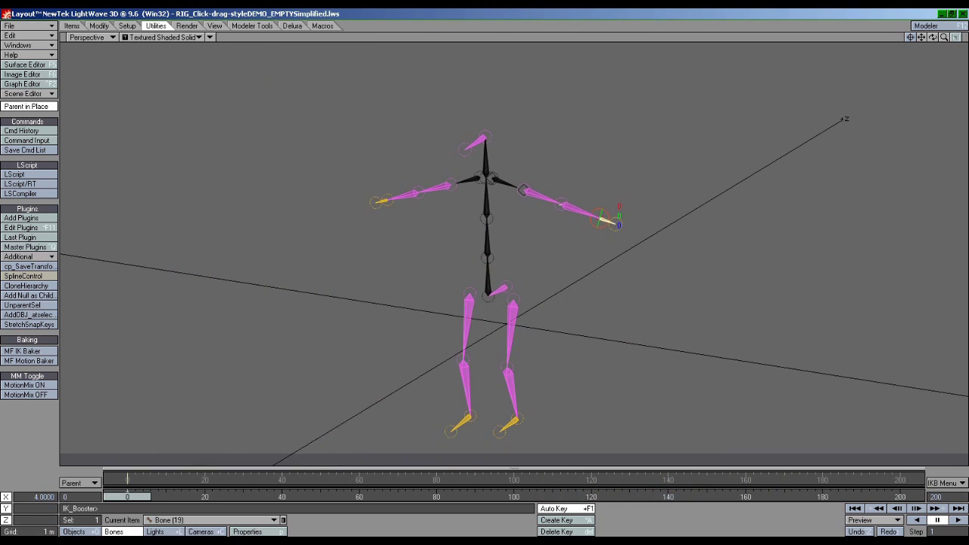
# Step: Examine the IK Booster keyframe scope choices for the simplified skeleton, keeping Parent
pyautogui.keyDown('alt'); pyautogui.moveTo(551, 199); pyautogui.dragTo(596, 199); pyautogui.keyUp('alt')
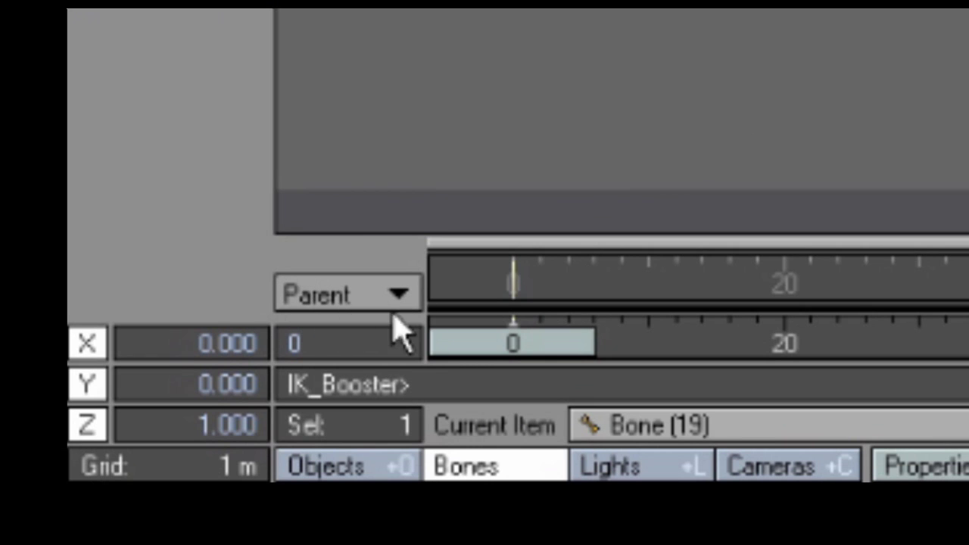
pyautogui.click(341, 298)
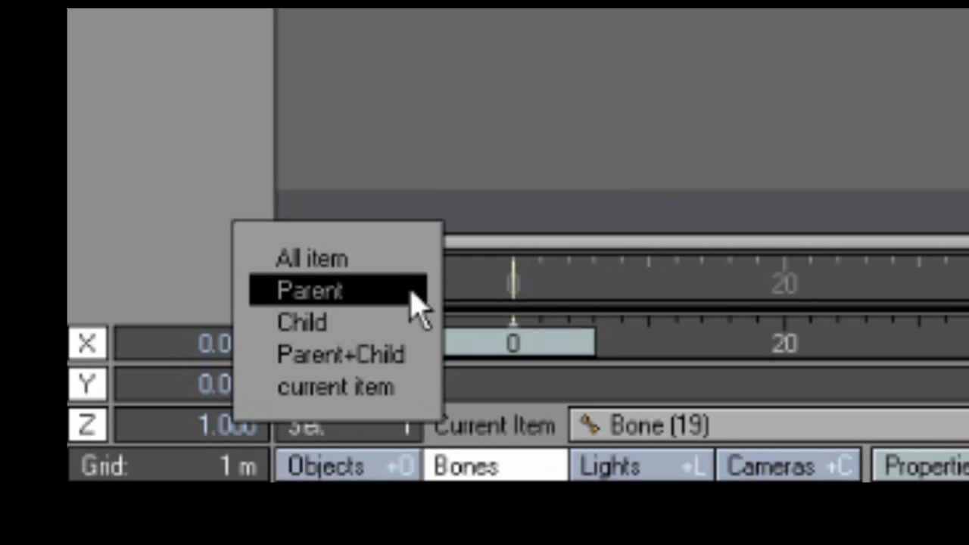
pyautogui.click(208, 303)
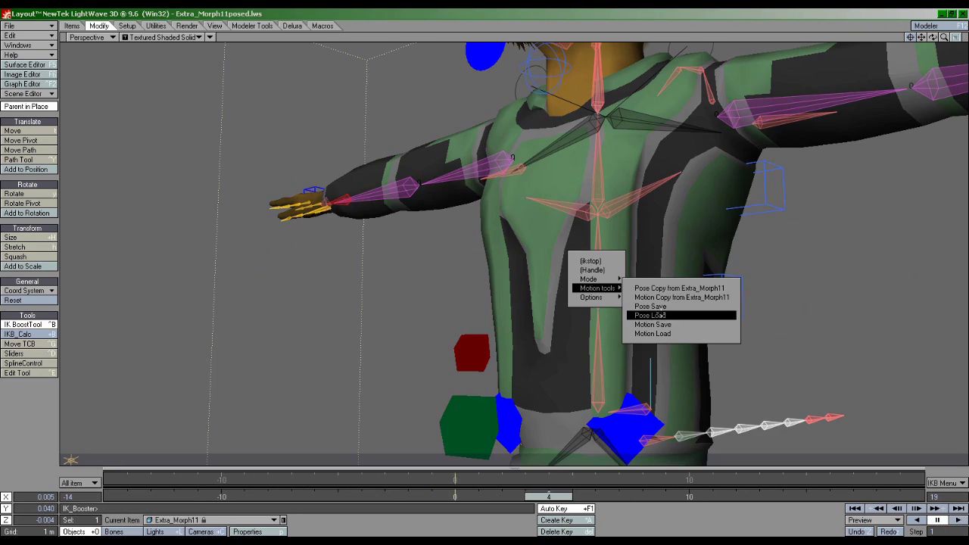
# Step: Load a saved pose file onto the Extra_Morph11 character with Pose Load
pyautogui.click(684, 310)
pyautogui.doubleClick(257, 80)
pyautogui.click(144, 220)
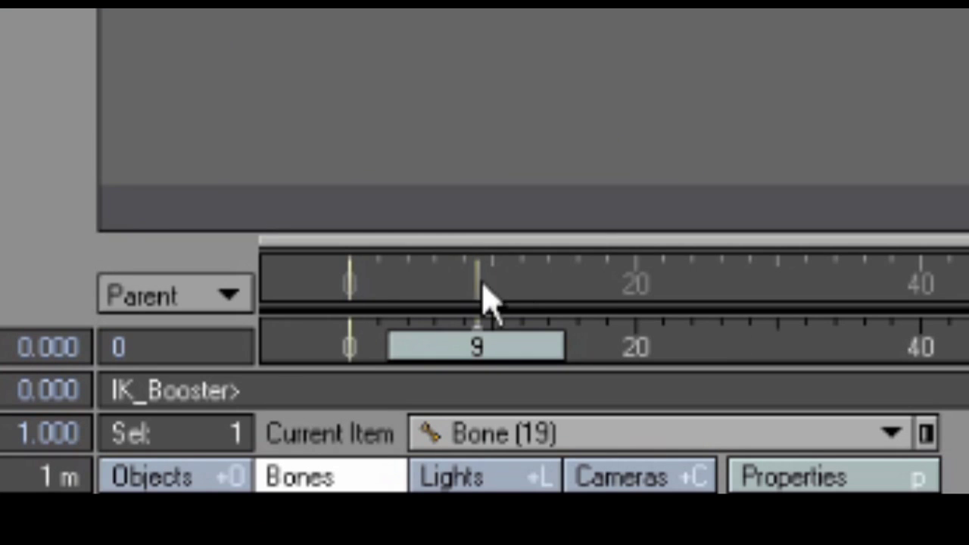
# Step: Scrub the IK Booster track from frame 9 back to frame 0 and examine its key editing commands
pyautogui.moveTo(485, 288); pyautogui.dragTo(356, 287)
pyautogui.rightClick(440, 314)
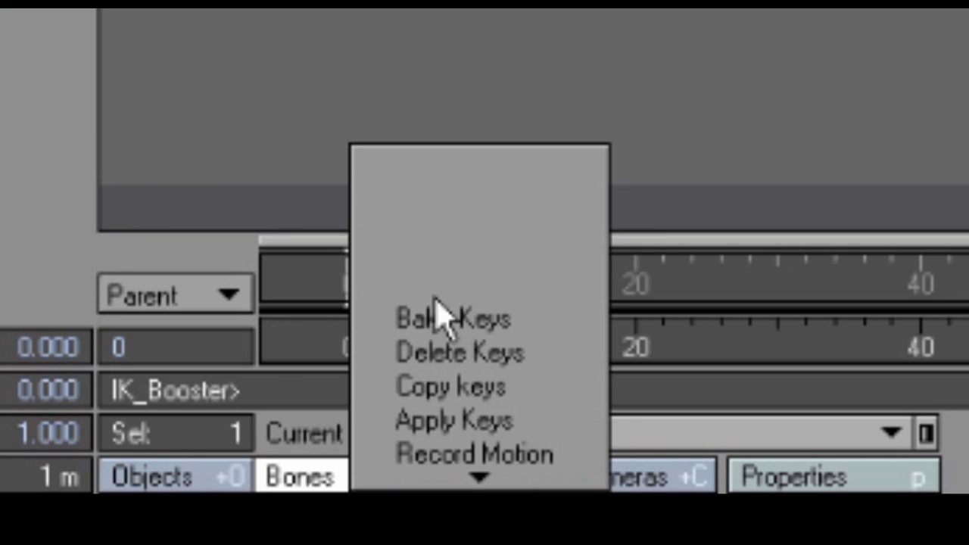
pyautogui.click(474, 341)
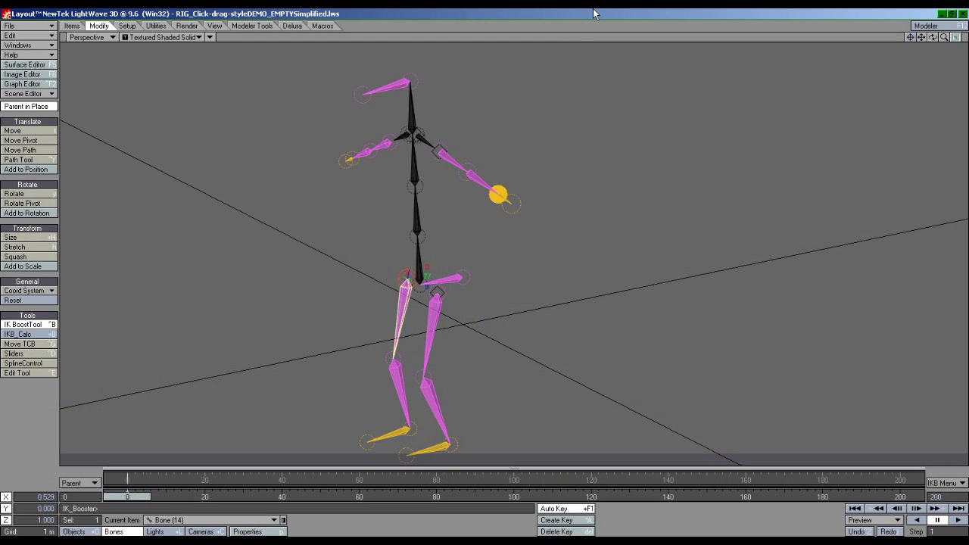
# Step: Release the fix on the left hand bone of the simplified skeleton
pyautogui.keyDown('alt'); pyautogui.moveTo(532, 139); pyautogui.dragTo(651, 135); pyautogui.keyUp('alt')
pyautogui.keyDown('alt'); pyautogui.moveTo(439, 142); pyautogui.dragTo(529, 148); pyautogui.keyUp('alt')
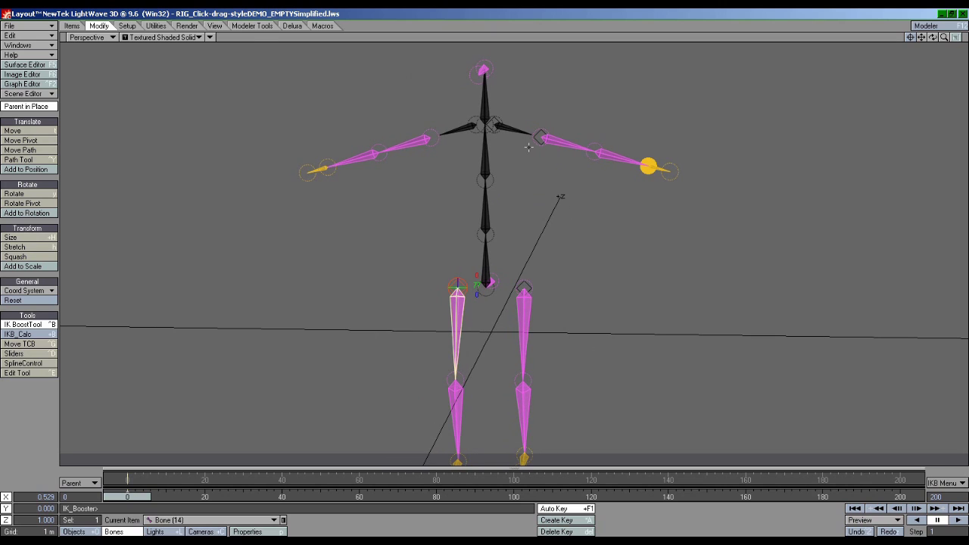
pyautogui.click(665, 166)
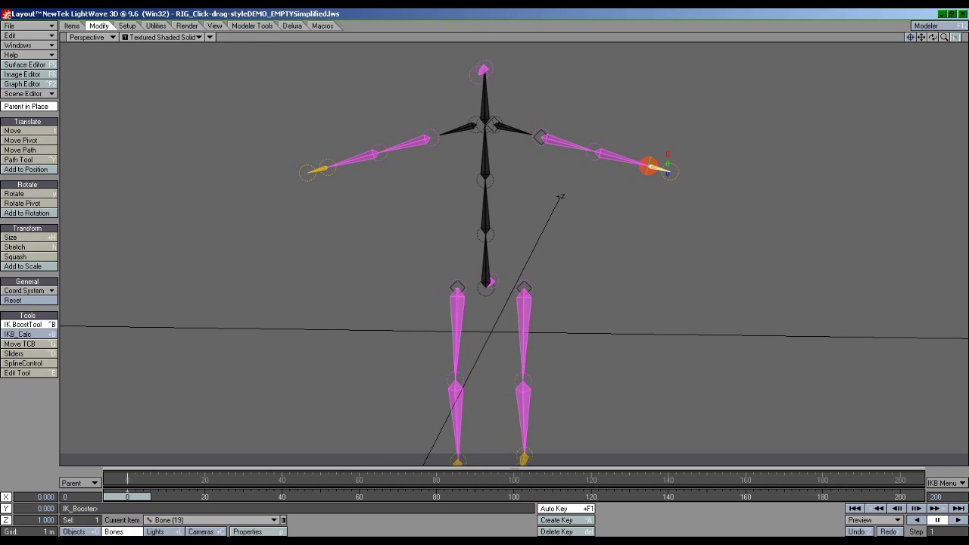
pyautogui.rightClick(650, 168)
pyautogui.click(652, 174)
# Step: At frame 10, pull the left hand bone down toward the hip and inspect its motion path
pyautogui.moveTo(456, 226)
pyautogui.keyDown('alt'); pyautogui.mouseDown()
pyautogui.moveTo(525, 228)
pyautogui.moveTo(431, 225)
pyautogui.moveTo(455, 226)
pyautogui.moveTo(445, 226)
pyautogui.mouseUp(); pyautogui.keyUp('alt')
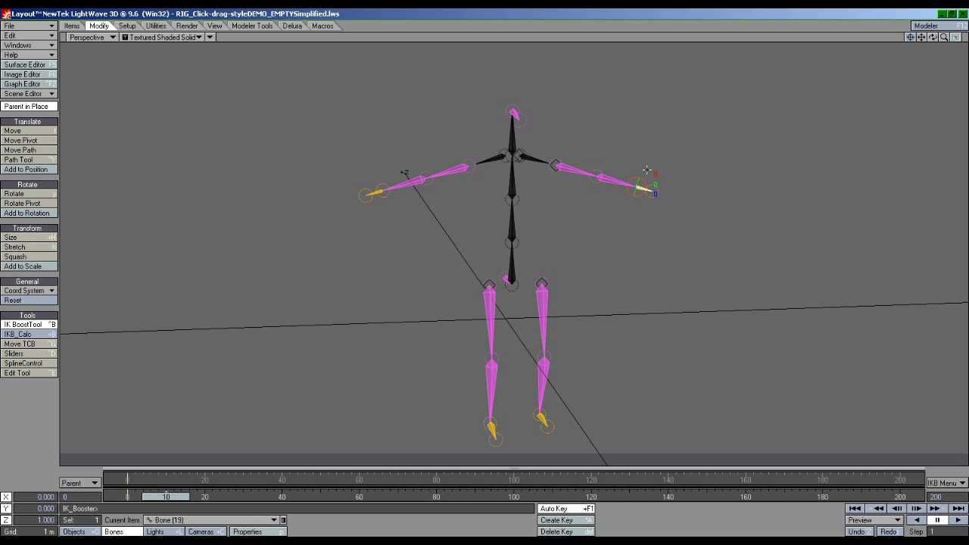
pyautogui.moveTo(640, 187); pyautogui.dragTo(556, 252)
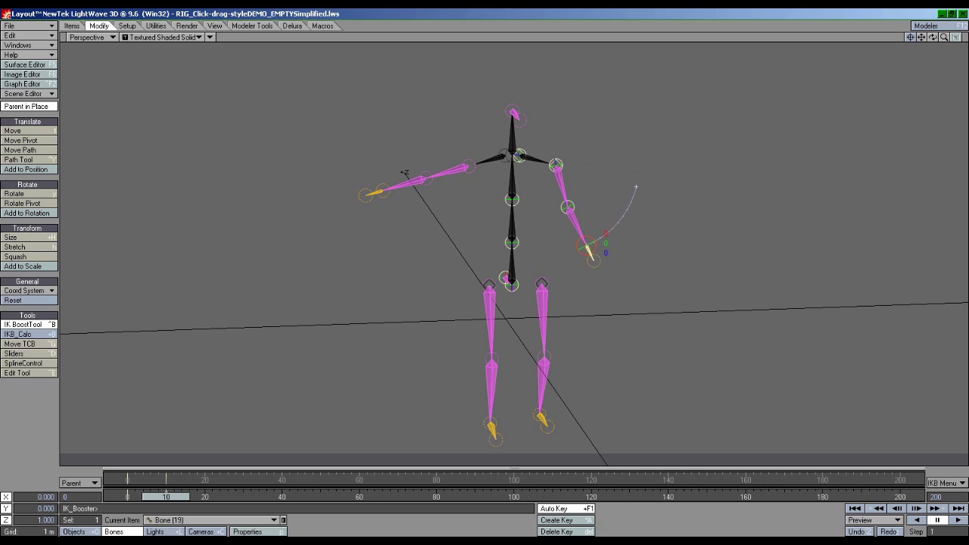
pyautogui.keyDown('alt'); pyautogui.moveTo(583, 211); pyautogui.dragTo(554, 207); pyautogui.keyUp('alt')
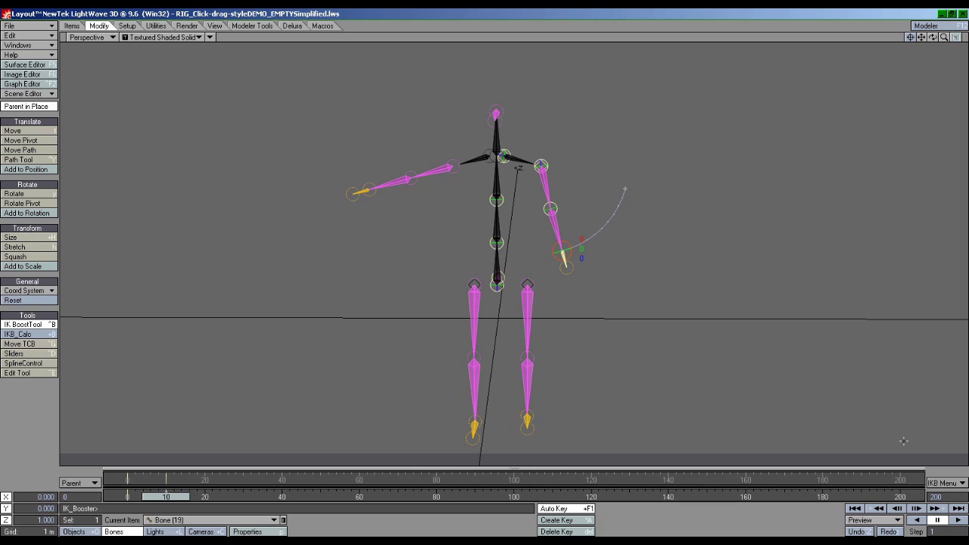
pyautogui.keyDown('alt'); pyautogui.moveTo(714, 314); pyautogui.dragTo(652, 290); pyautogui.keyUp('alt')
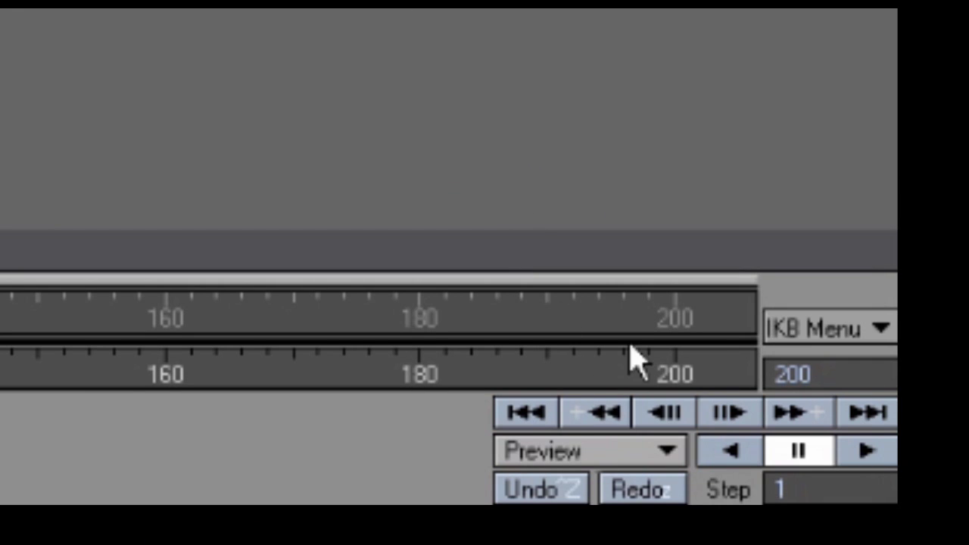
# Step: Set the IK Booster controller size to 200 mm and check the enlarged controllers on the skeleton
pyautogui.click(804, 332)
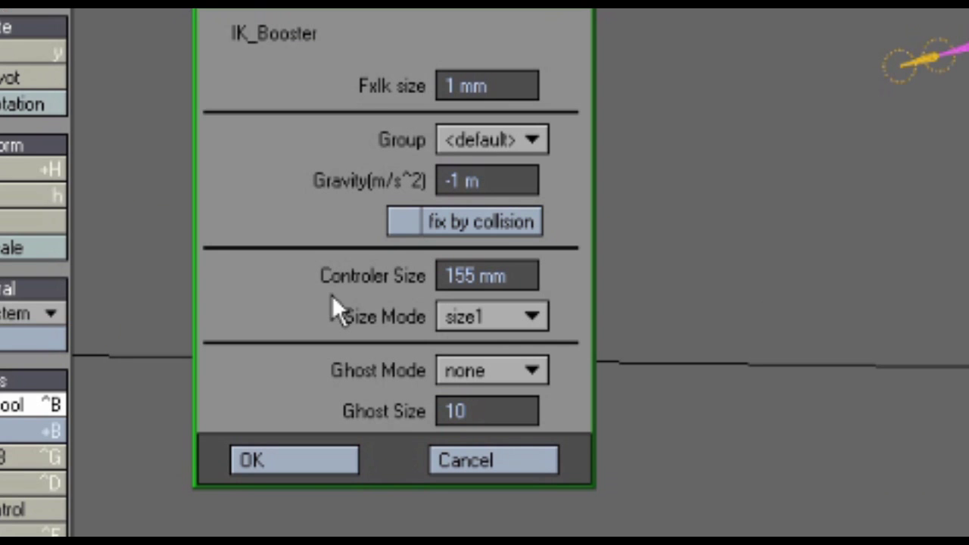
pyautogui.doubleClick(469, 276)
pyautogui.write('200')
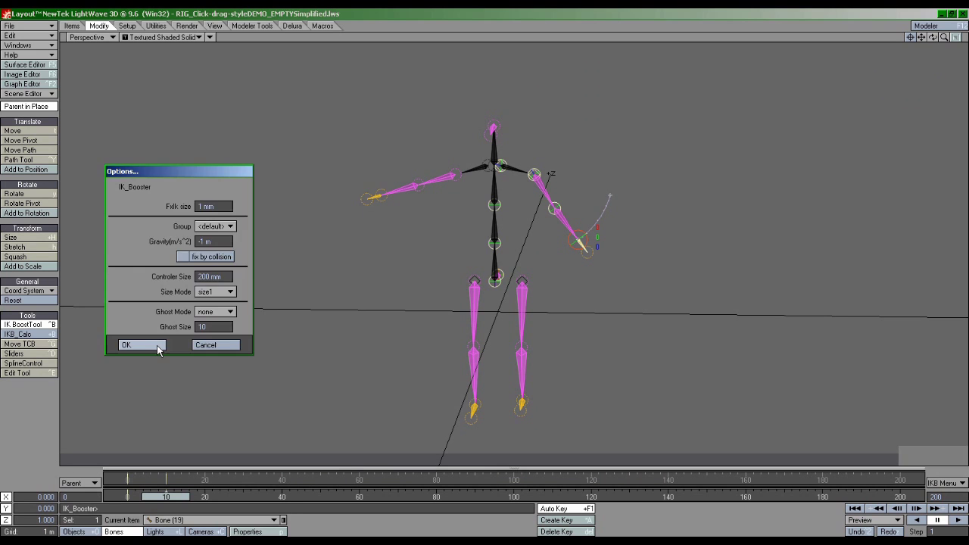
pyautogui.click(340, 459)
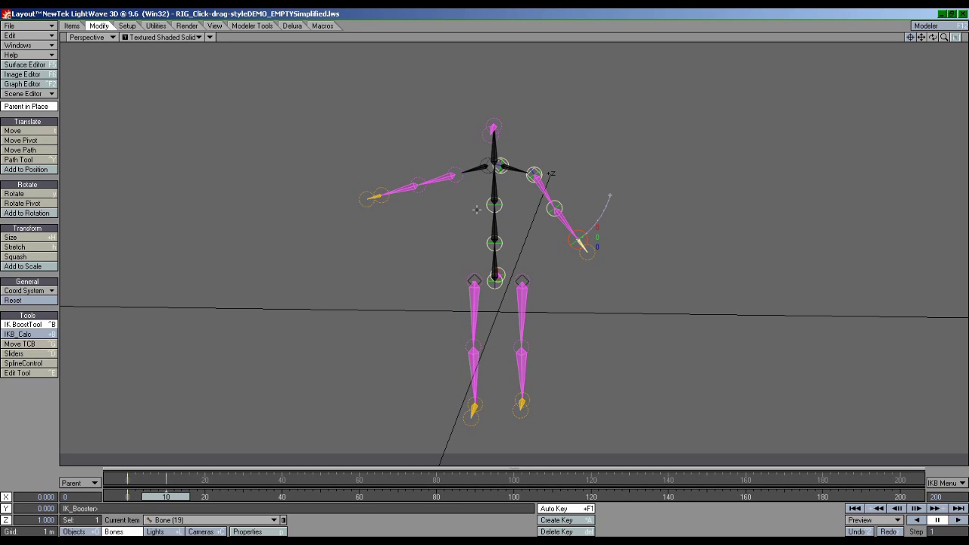
pyautogui.keyDown('alt'); pyautogui.moveTo(477, 210); pyautogui.dragTo(431, 226); pyautogui.keyUp('alt')
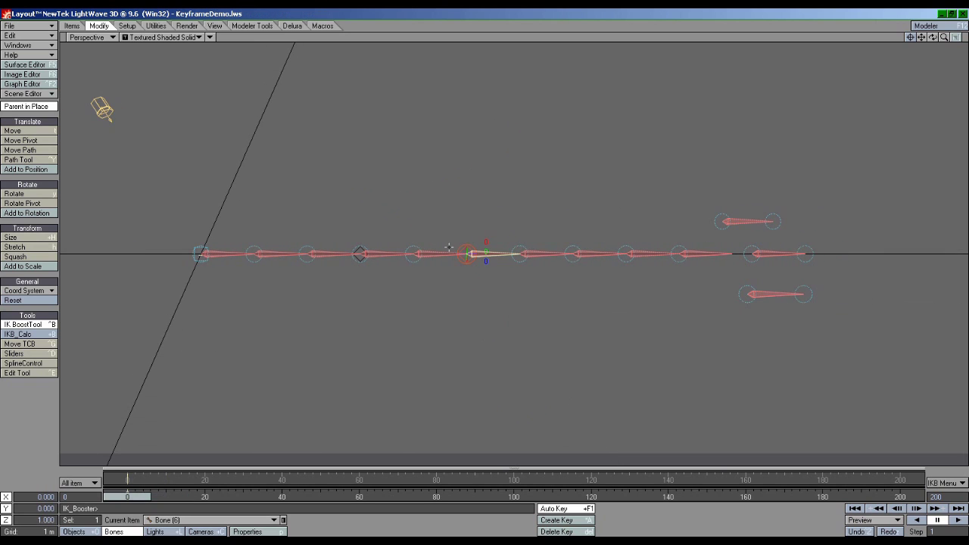
# Step: Bend the KeyframeDemo.lws bone chain by dragging two of its bones, and set the keyframe scope to Parent
pyautogui.moveTo(468, 252)
pyautogui.mouseDown()
pyautogui.moveTo(463, 285)
pyautogui.moveTo(464, 234)
pyautogui.moveTo(467, 263)
pyautogui.mouseUp()
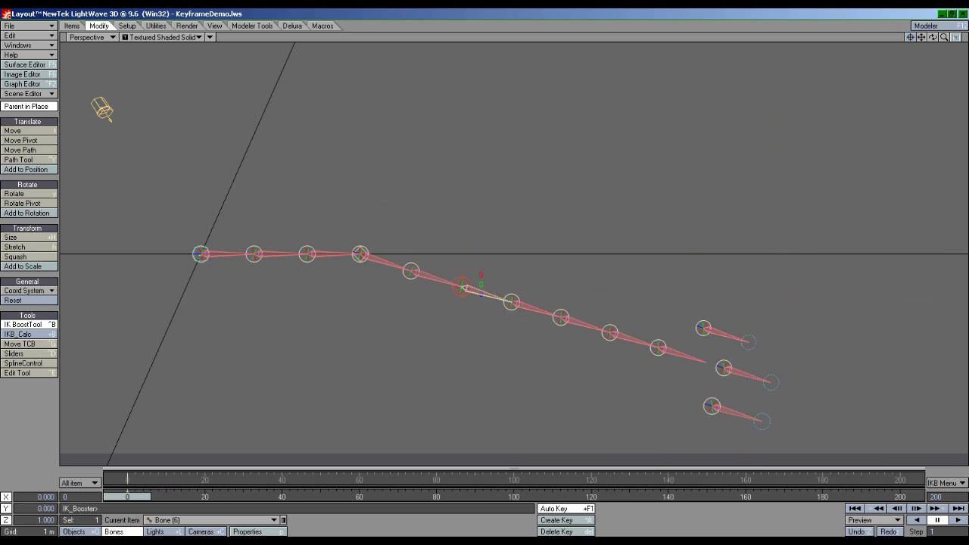
pyautogui.moveTo(620, 253)
pyautogui.mouseDown()
pyautogui.moveTo(621, 295)
pyautogui.moveTo(617, 216)
pyautogui.moveTo(620, 291)
pyautogui.moveTo(621, 251)
pyautogui.mouseUp()
pyautogui.click(94, 483)
pyautogui.click(91, 497)
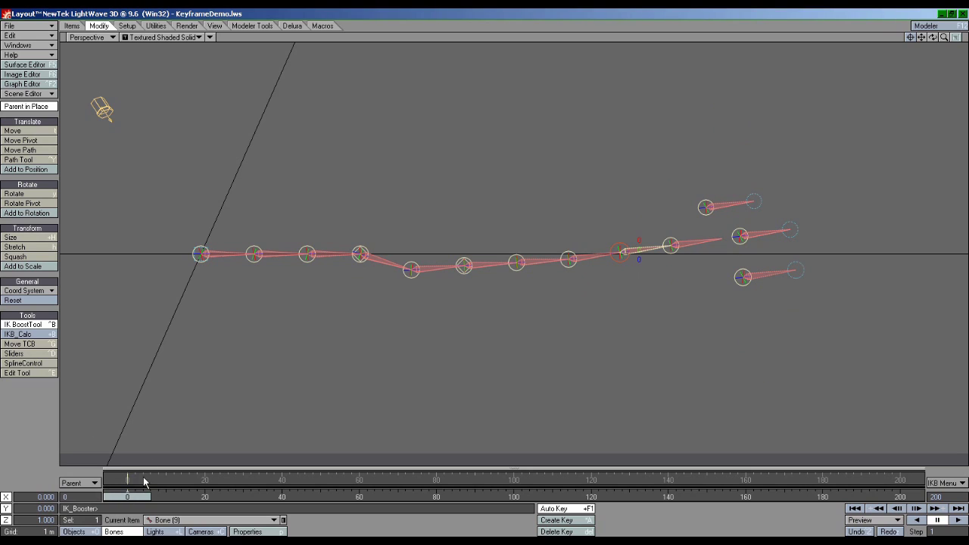
# Step: Set the keyframe scope to All item and drag the chain's middle bone slightly downward
pyautogui.click(72, 483)
pyautogui.click(65, 470)
pyautogui.moveTo(518, 263); pyautogui.dragTo(517, 276)
# Step: Set the keyframe scope to Parent and adjust the chain's middle and outer bones to compare which bones receive keys
pyautogui.click(85, 485)
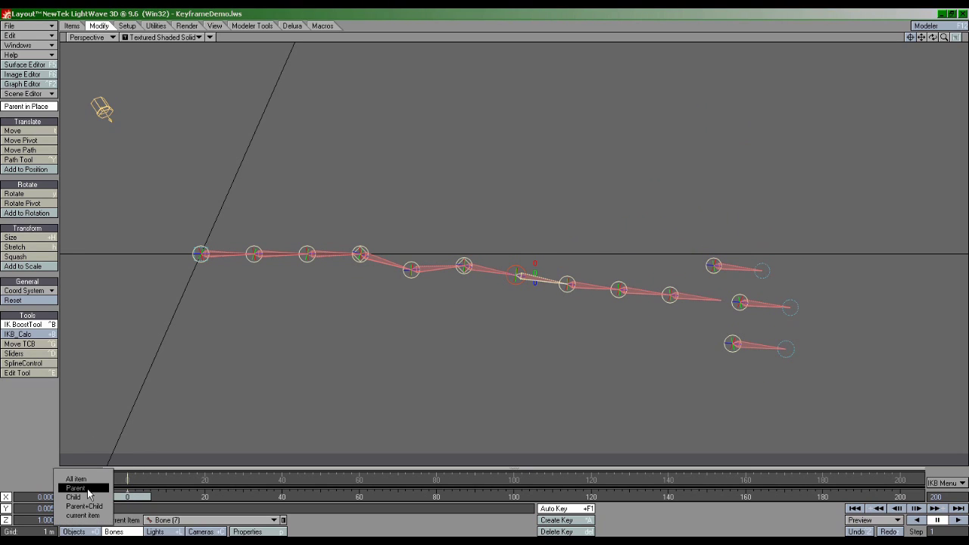
pyautogui.click(87, 498)
pyautogui.moveTo(514, 273)
pyautogui.mouseDown()
pyautogui.moveTo(503, 231)
pyautogui.moveTo(516, 285)
pyautogui.moveTo(517, 269)
pyautogui.mouseUp()
pyautogui.click(615, 230)
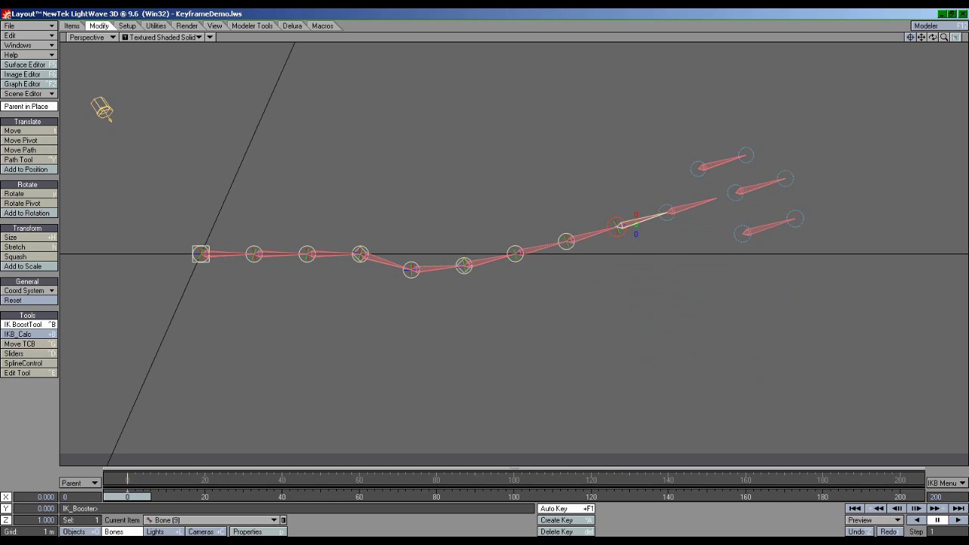
pyautogui.click(685, 214)
pyautogui.moveTo(515, 252); pyautogui.dragTo(517, 260)
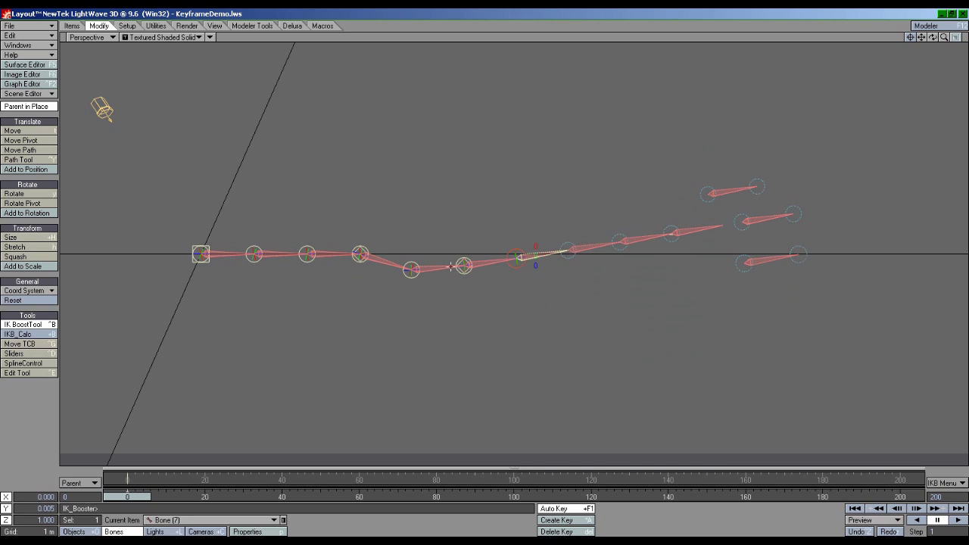
# Step: Drag several more bones along the chain, from near its root to its outer half, with Parent keying
pyautogui.moveTo(412, 270); pyautogui.dragTo(411, 272)
pyautogui.moveTo(307, 254); pyautogui.dragTo(317, 256)
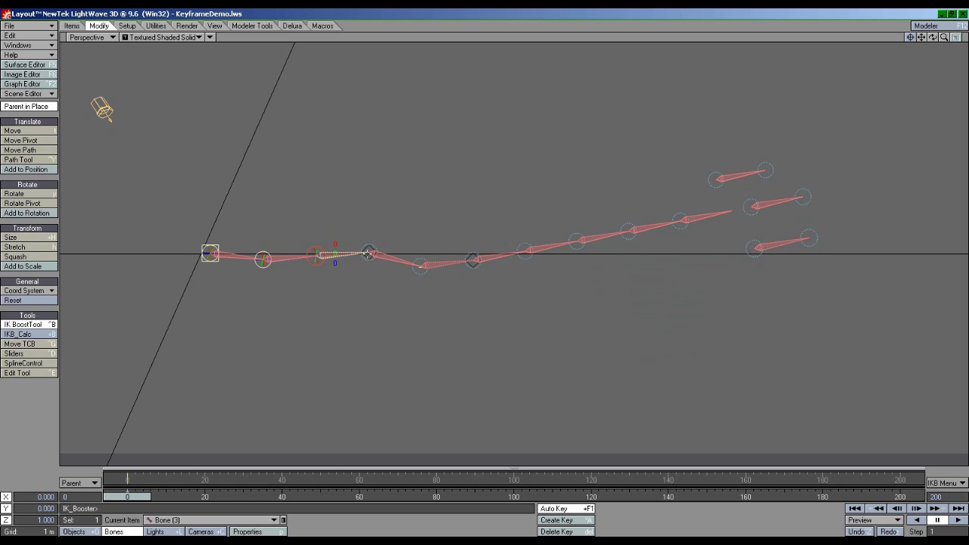
pyautogui.moveTo(473, 259); pyautogui.dragTo(473, 262)
pyautogui.click(578, 238)
pyautogui.moveTo(596, 236)
pyautogui.mouseDown()
pyautogui.moveTo(610, 236)
pyautogui.moveTo(596, 235)
pyautogui.mouseUp()
pyautogui.moveTo(494, 257); pyautogui.dragTo(503, 250)
# Step: Set the keyframe scope to Child and drag bones in the outer half of the chain
pyautogui.click(80, 483)
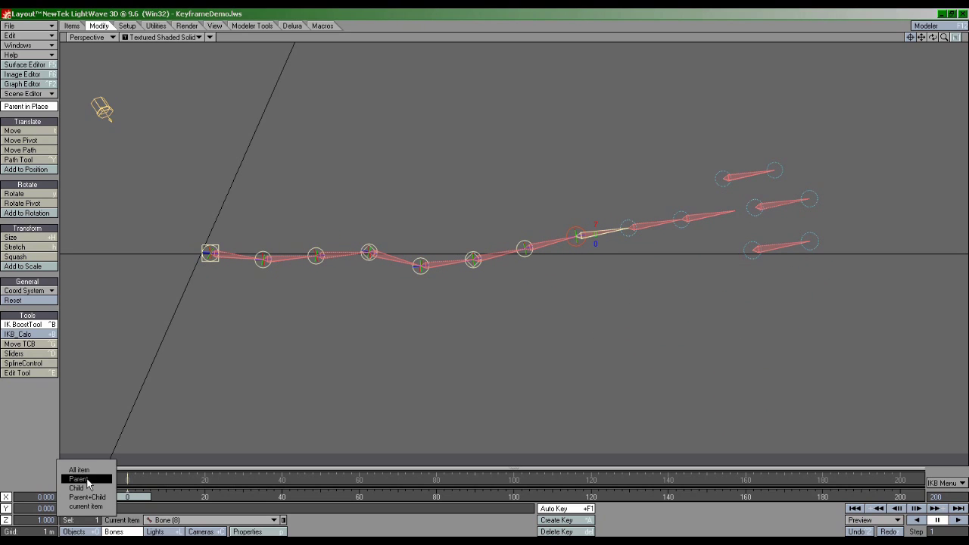
pyautogui.click(86, 489)
pyautogui.moveTo(525, 249)
pyautogui.mouseDown()
pyautogui.moveTo(524, 275)
pyautogui.moveTo(524, 245)
pyautogui.mouseUp()
pyautogui.moveTo(627, 217); pyautogui.dragTo(625, 248)
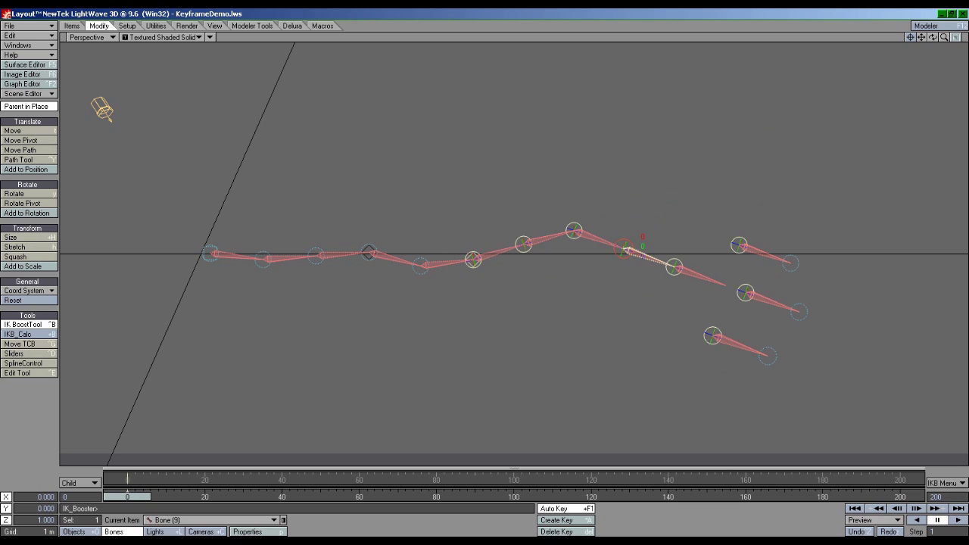
pyautogui.moveTo(525, 245)
pyautogui.mouseDown()
pyautogui.moveTo(521, 277)
pyautogui.moveTo(515, 237)
pyautogui.moveTo(511, 250)
pyautogui.mouseUp()
# Step: Set the keyframe scope to Parent+Child and reposition two bones near the chain's outer end
pyautogui.click(69, 484)
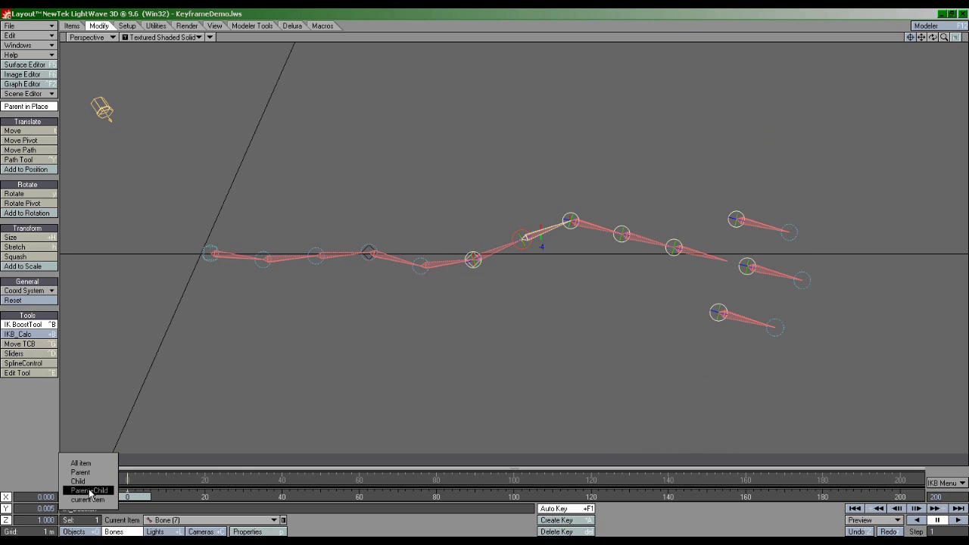
pyautogui.click(90, 494)
pyautogui.moveTo(571, 220)
pyautogui.mouseDown()
pyautogui.moveTo(578, 236)
pyautogui.moveTo(565, 198)
pyautogui.moveTo(544, 204)
pyautogui.moveTo(580, 240)
pyautogui.moveTo(580, 217)
pyautogui.moveTo(545, 232)
pyautogui.moveTo(583, 225)
pyautogui.moveTo(547, 209)
pyautogui.moveTo(556, 242)
pyautogui.moveTo(567, 216)
pyautogui.moveTo(565, 242)
pyautogui.moveTo(573, 228)
pyautogui.mouseUp()
pyautogui.moveTo(673, 234); pyautogui.dragTo(675, 219)
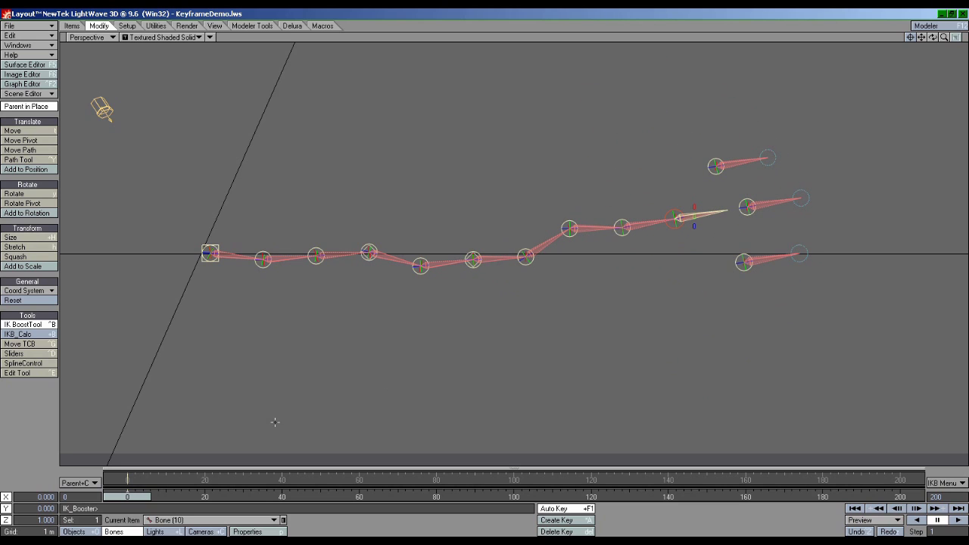
# Step: Set the keyframe scope to current item and drag outer bones, including one on the middle branch, to compare keying
pyautogui.click(81, 483)
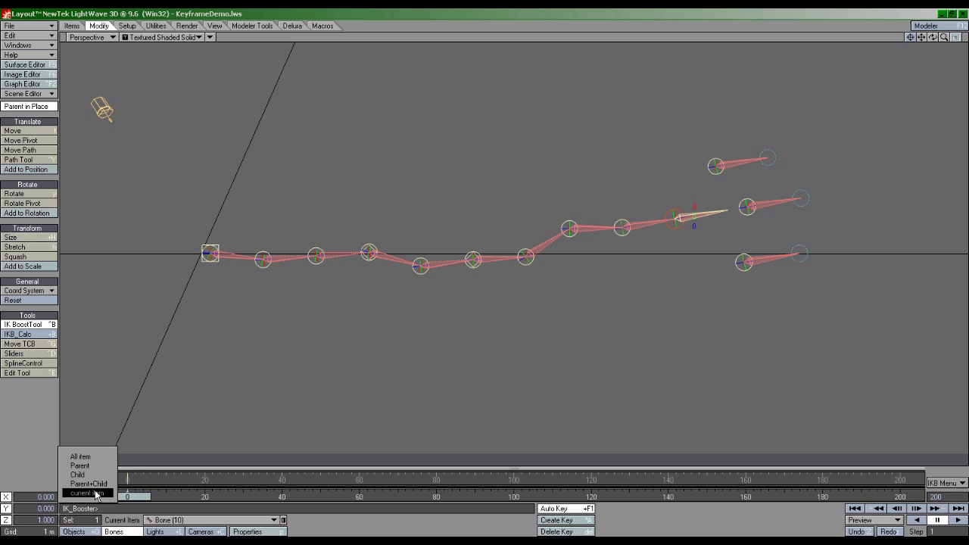
pyautogui.click(87, 493)
pyautogui.moveTo(623, 228); pyautogui.dragTo(628, 238)
pyautogui.moveTo(526, 257)
pyautogui.mouseDown()
pyautogui.moveTo(525, 269)
pyautogui.moveTo(519, 253)
pyautogui.mouseUp()
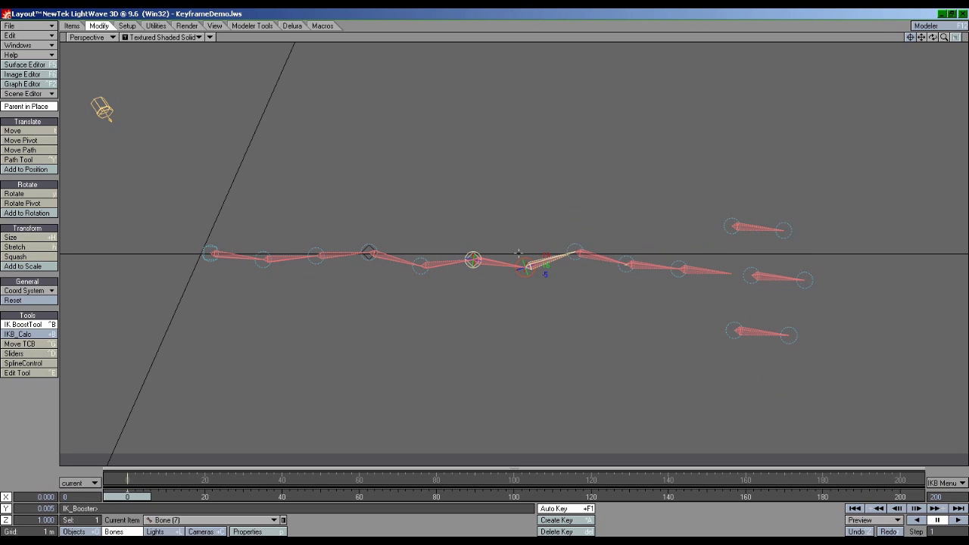
pyautogui.moveTo(750, 276); pyautogui.dragTo(751, 251)
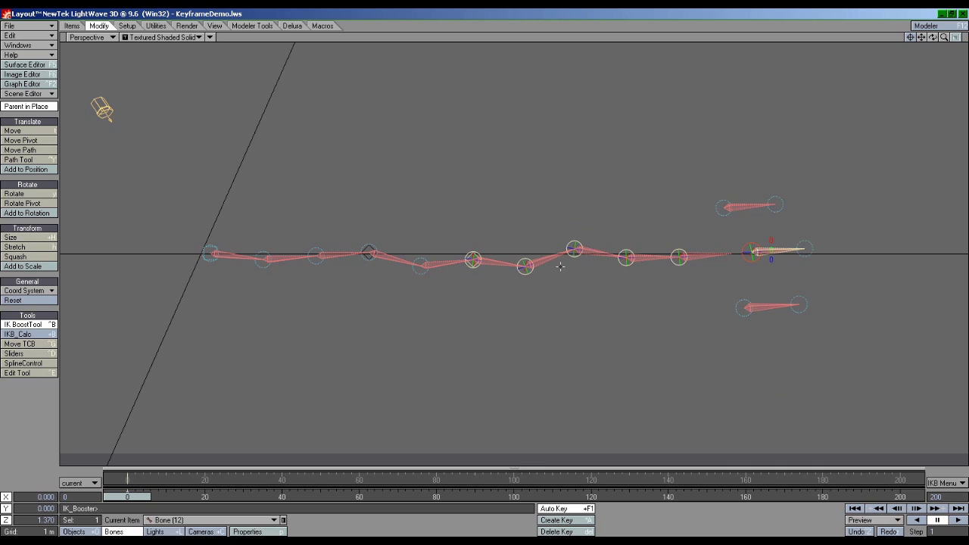
pyautogui.moveTo(525, 267); pyautogui.dragTo(522, 230)
pyautogui.moveTo(554, 186); pyautogui.dragTo(566, 260)
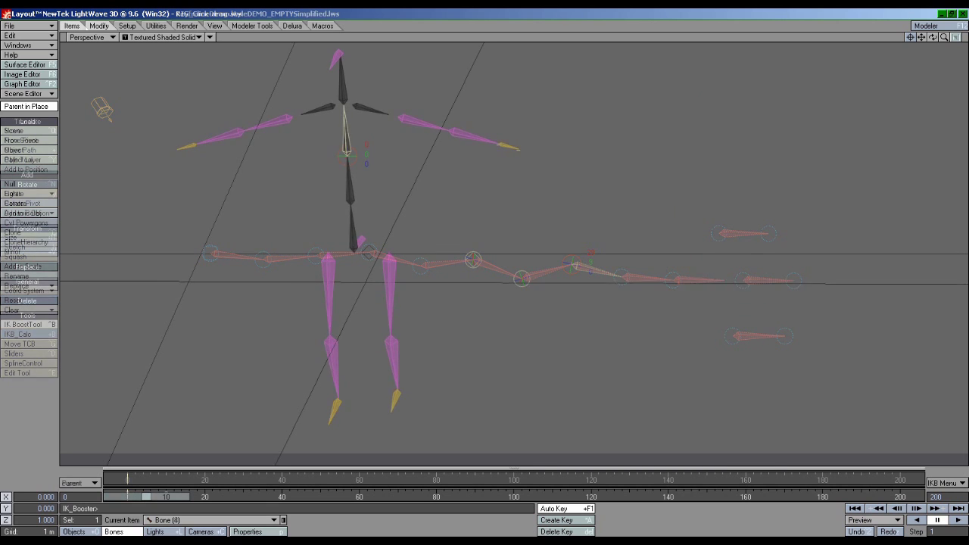
# Step: In the character rig at frame 10, lower the hand Bone (19) with Parent keying and compare keys on the spine, hand and upper arm
pyautogui.click(516, 196)
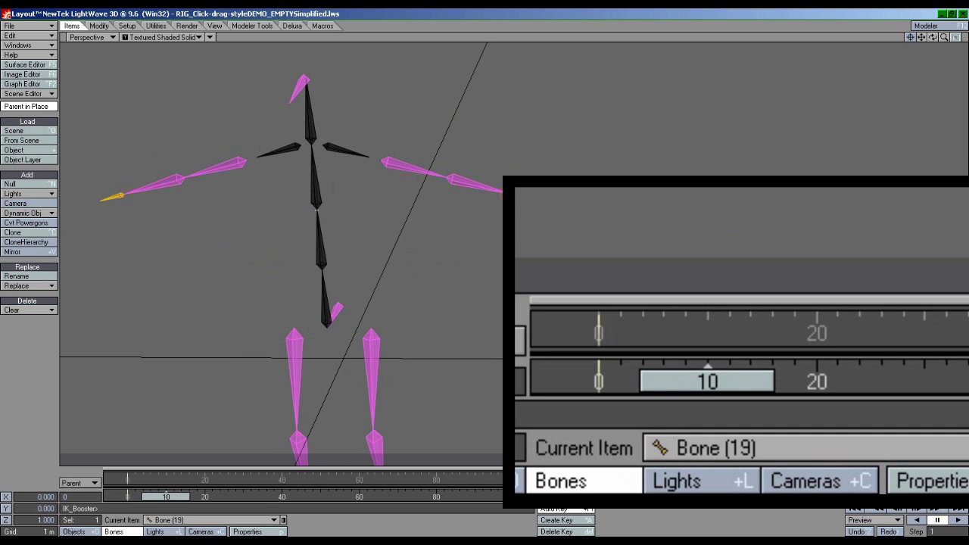
pyautogui.moveTo(517, 196); pyautogui.dragTo(446, 280)
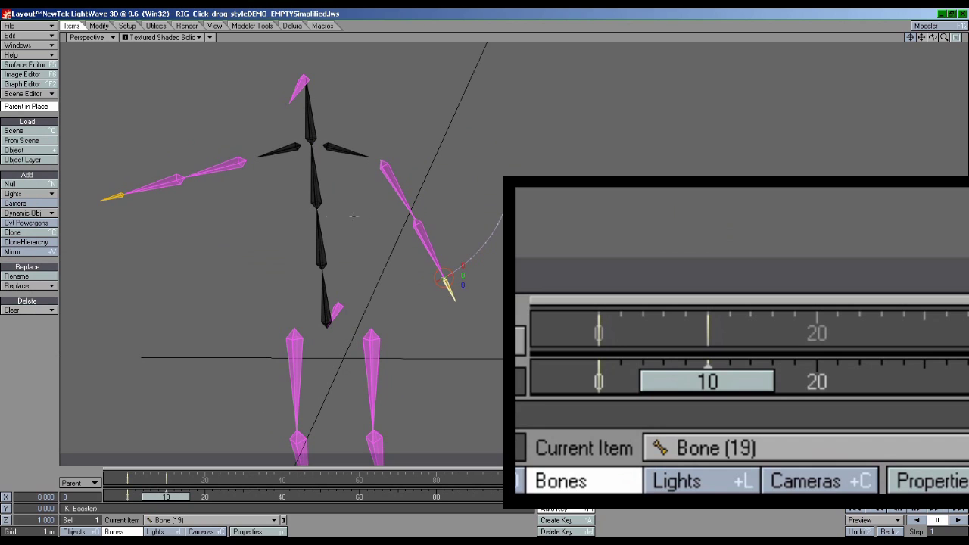
pyautogui.click(317, 214)
pyautogui.click(438, 273)
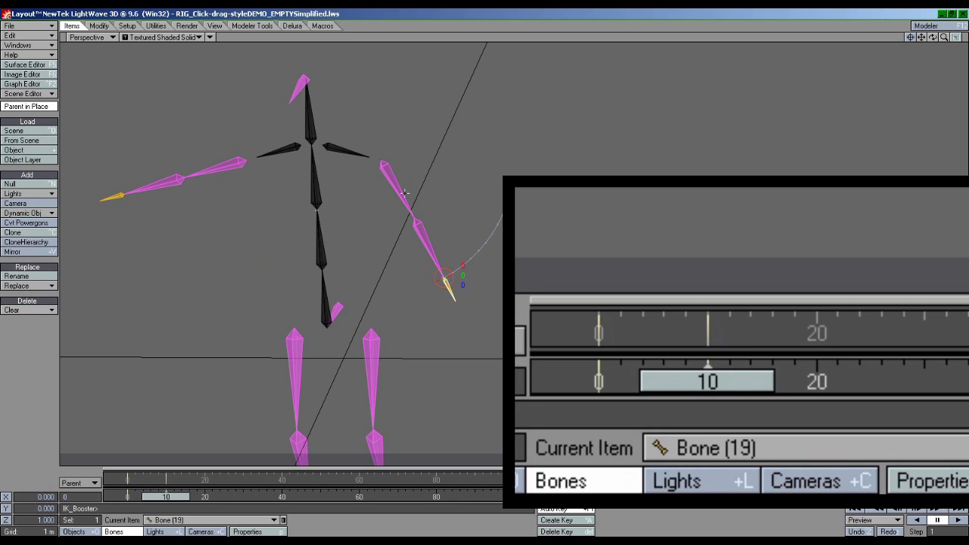
pyautogui.click(379, 159)
pyautogui.press('Up')
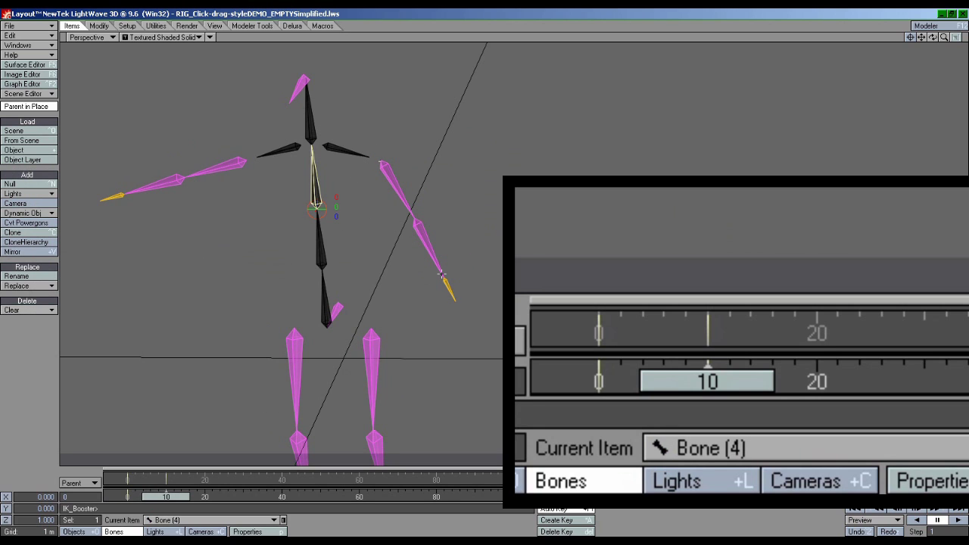
pyautogui.click(441, 274)
pyautogui.click(383, 163)
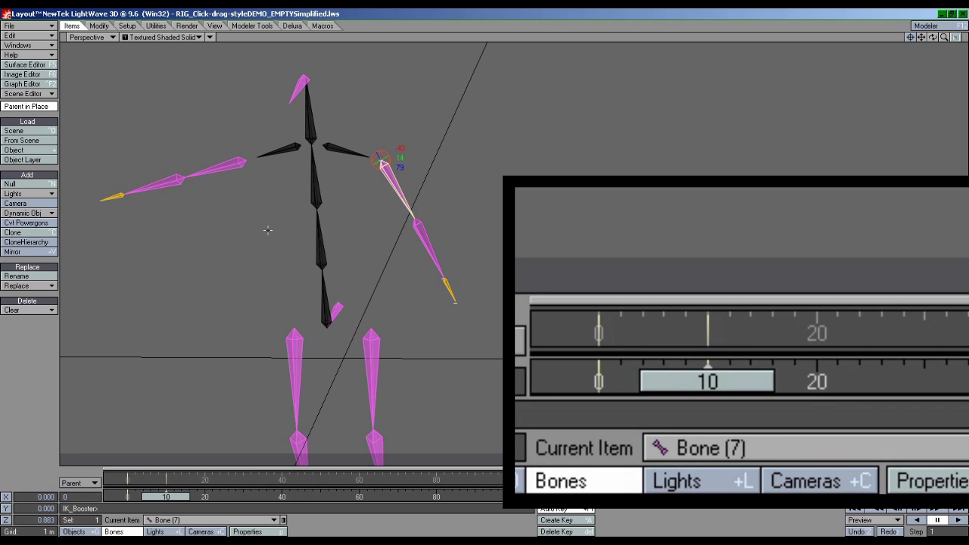
pyautogui.click(329, 184)
pyautogui.click(447, 282)
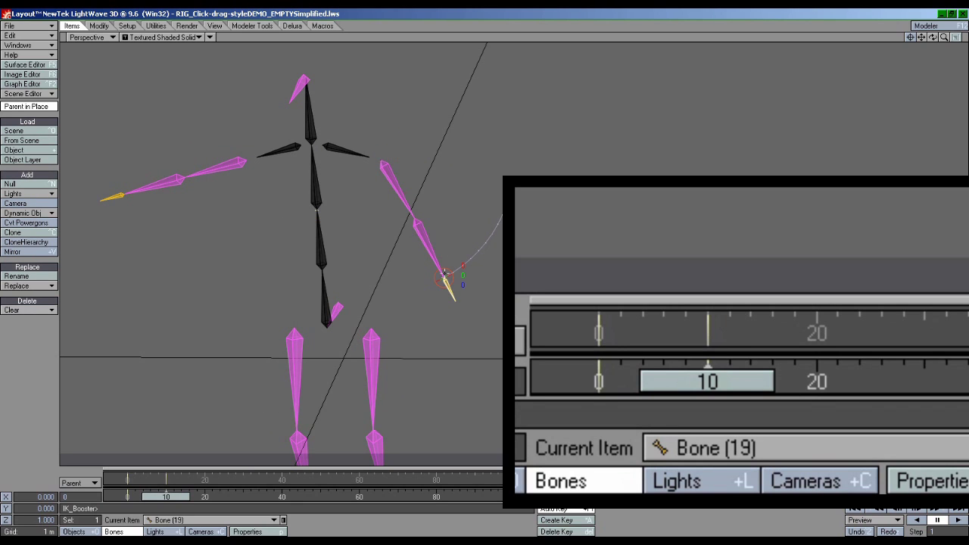
# Step: Advance the timeline beyond frame 10, raise the same hand outward with Parent keying, and select the upper spine bone
pyautogui.moveTo(166, 497); pyautogui.dragTo(193, 496)
pyautogui.moveTo(488, 239); pyautogui.dragTo(530, 155)
pyautogui.click(320, 174)
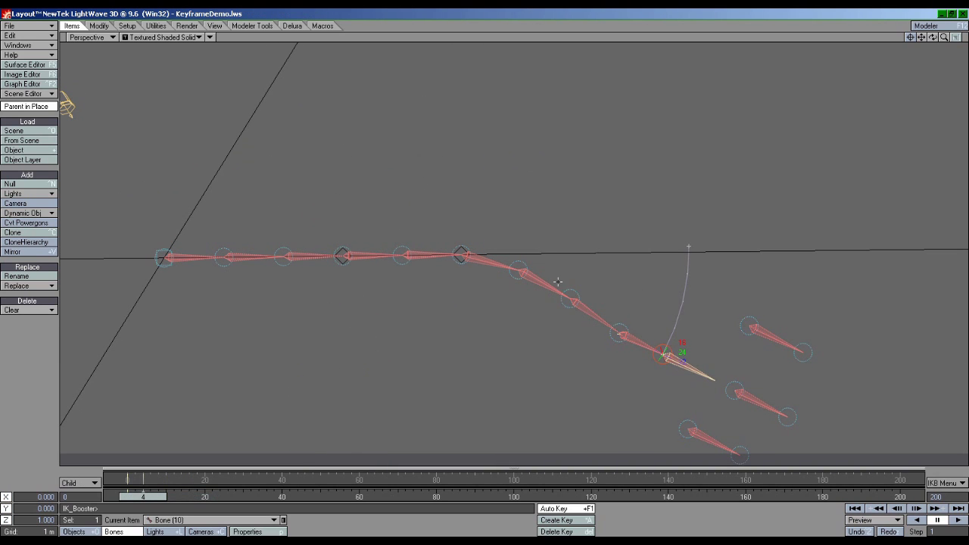
# Step: In KeyframeDemo.lws at frame 4, reposition Bone (8), Bone (10) and a branch bone with Child keying
pyautogui.click(567, 296)
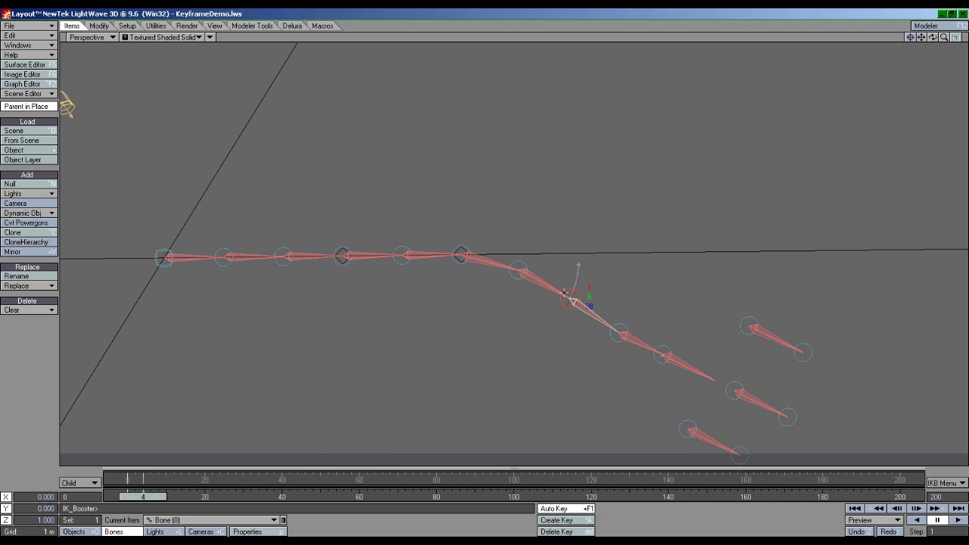
pyautogui.moveTo(573, 309); pyautogui.dragTo(579, 260)
pyautogui.moveTo(687, 245); pyautogui.dragTo(681, 216)
pyautogui.click(579, 262)
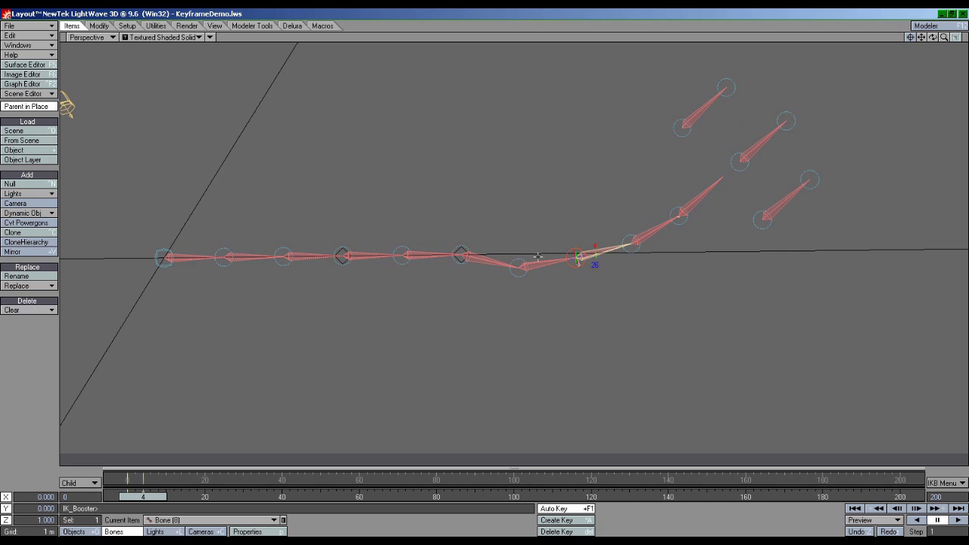
pyautogui.click(637, 261)
pyautogui.moveTo(578, 261); pyautogui.dragTo(688, 247)
pyautogui.click(763, 217)
pyautogui.moveTo(770, 241); pyautogui.dragTo(772, 303)
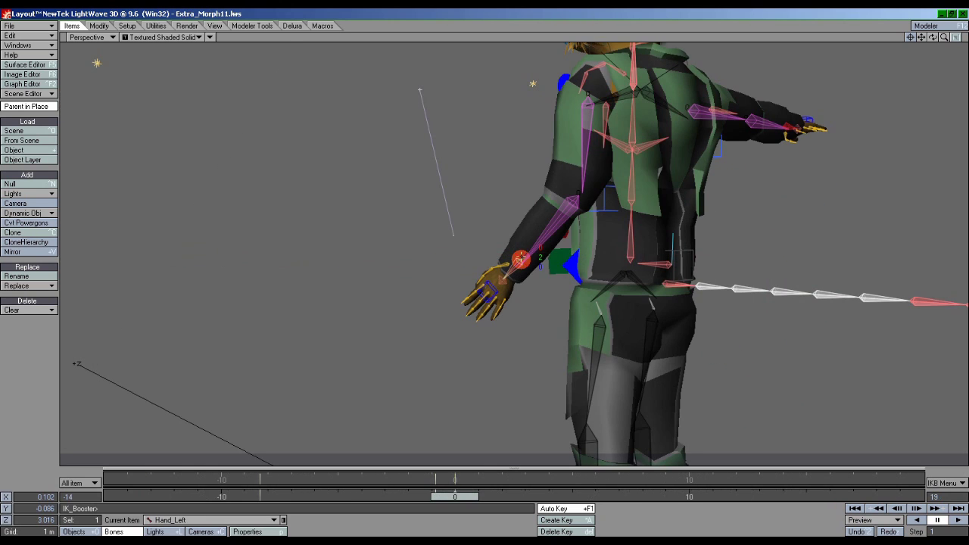
# Step: Pose Hand_Left in Extra_Morph11.lws with All item keying, and drag it again with the scope set to current item
pyautogui.moveTo(521, 259)
pyautogui.mouseDown()
pyautogui.moveTo(502, 278)
pyautogui.moveTo(496, 177)
pyautogui.moveTo(515, 257)
pyautogui.moveTo(502, 195)
pyautogui.moveTo(535, 275)
pyautogui.moveTo(523, 247)
pyautogui.mouseUp()
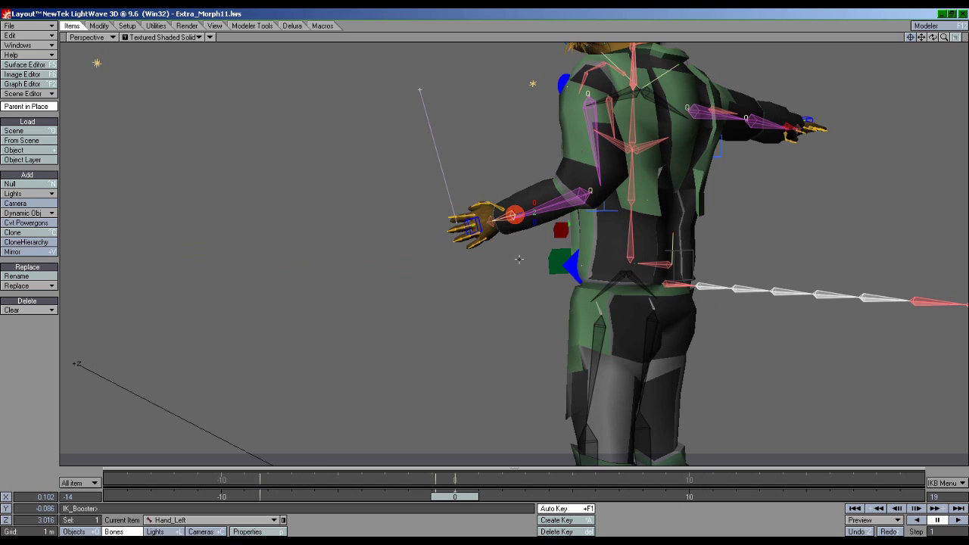
pyautogui.click(85, 483)
pyautogui.click(79, 519)
pyautogui.moveTo(523, 227); pyautogui.dragTo(518, 186)
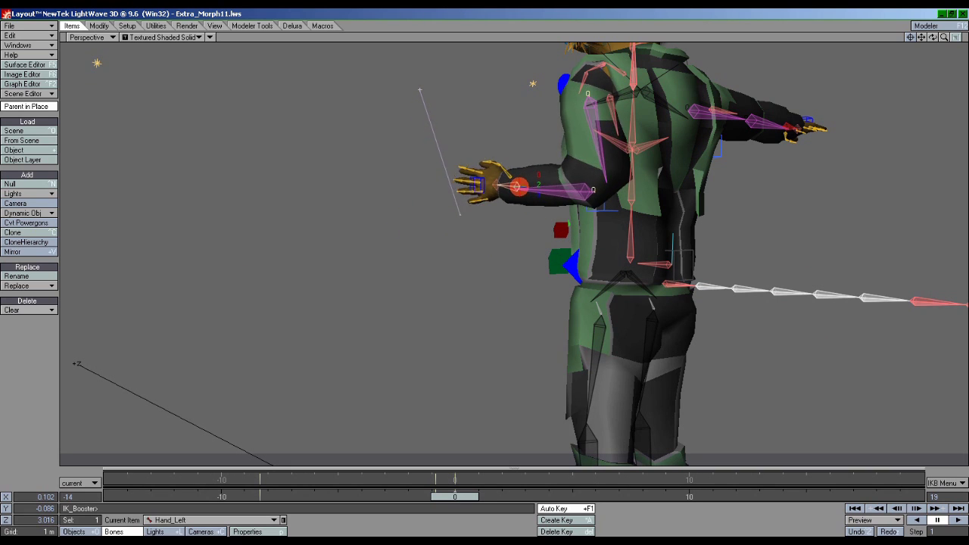
pyautogui.moveTo(528, 225); pyautogui.dragTo(509, 210)
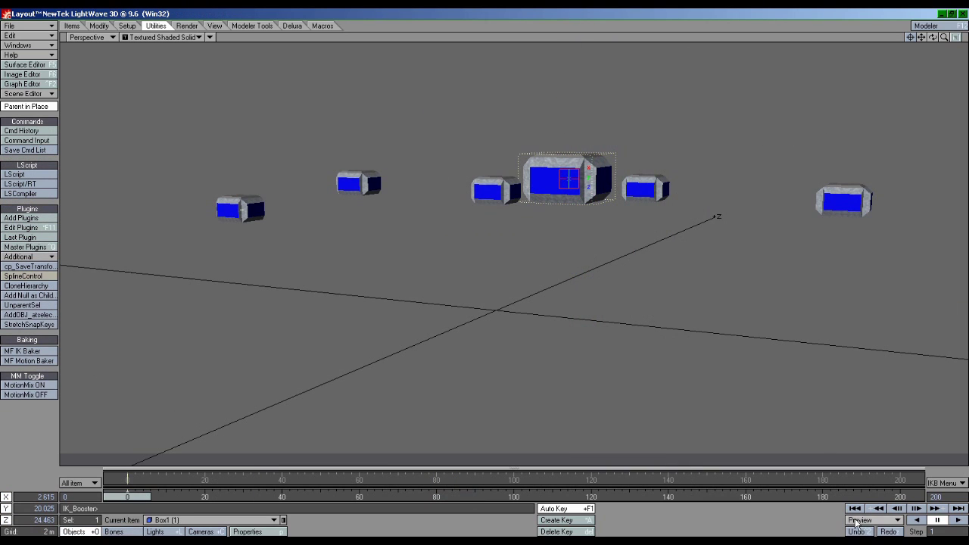
# Step: Lower the large box Box1 (1) with All item keying and advance to frame 7
pyautogui.moveTo(570, 179); pyautogui.dragTo(563, 205)
pyautogui.press('Right')
pyautogui.press('Right')
pyautogui.press('Right')
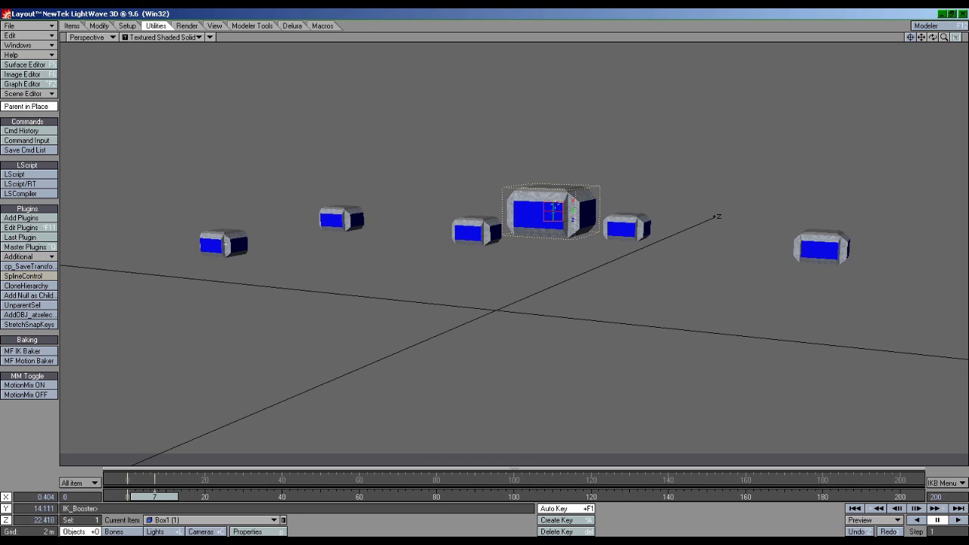
# Step: Scatter the smaller boxes to new positions and depths around the large box at frame 7 with All item keying
pyautogui.click(464, 226)
pyautogui.moveTo(464, 225); pyautogui.dragTo(348, 237)
pyautogui.moveTo(345, 220)
pyautogui.mouseDown(button='right')
pyautogui.moveTo(342, 209)
pyautogui.moveTo(340, 219)
pyautogui.mouseUp(button='right')
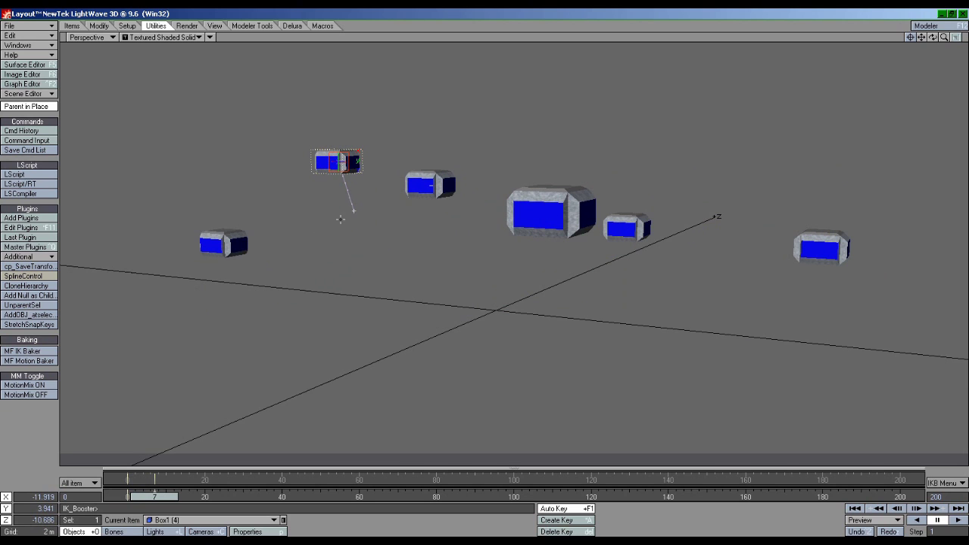
pyautogui.moveTo(226, 244); pyautogui.dragTo(395, 262)
pyautogui.moveTo(394, 261); pyautogui.dragTo(395, 242, button='right')
pyautogui.moveTo(624, 230); pyautogui.dragTo(621, 123)
pyautogui.click(821, 249)
pyautogui.moveTo(822, 248); pyautogui.dragTo(333, 341)
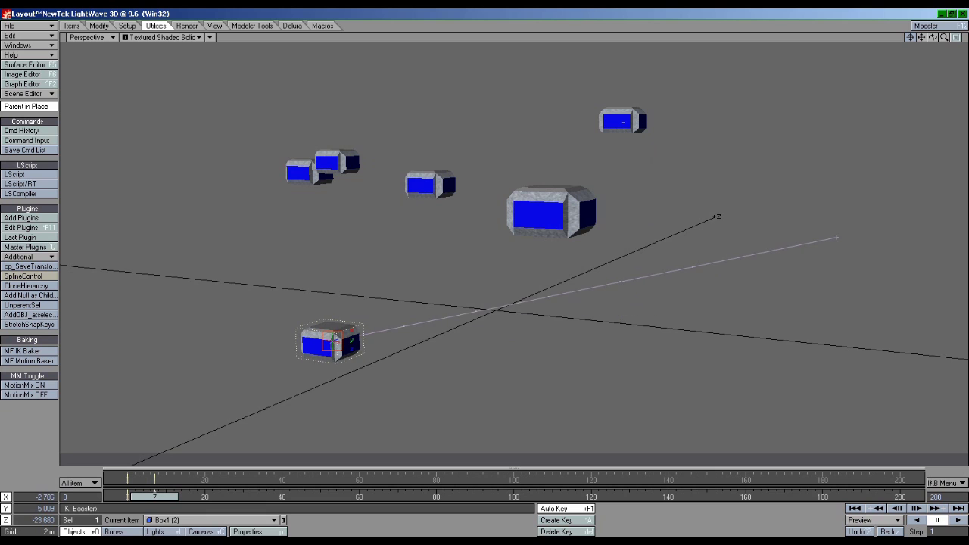
pyautogui.keyDown('alt'); pyautogui.moveTo(668, 234); pyautogui.dragTo(562, 258); pyautogui.keyUp('alt')
pyautogui.keyDown('alt'); pyautogui.moveTo(746, 256); pyautogui.dragTo(677, 233); pyautogui.keyUp('alt')
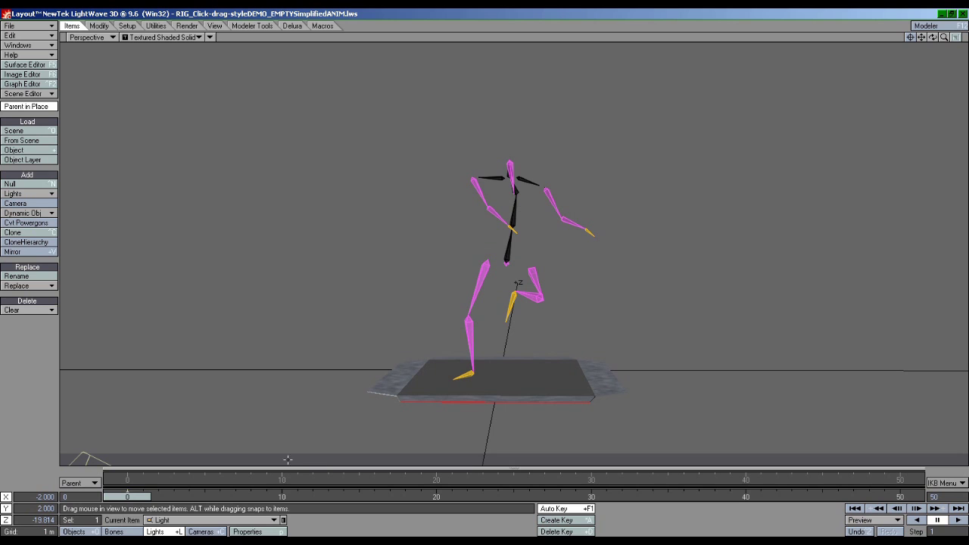
# Step: Scrub through the animated character rig to examine its motion
pyautogui.keyDown('alt'); pyautogui.moveTo(399, 321); pyautogui.dragTo(443, 318); pyautogui.keyUp('alt')
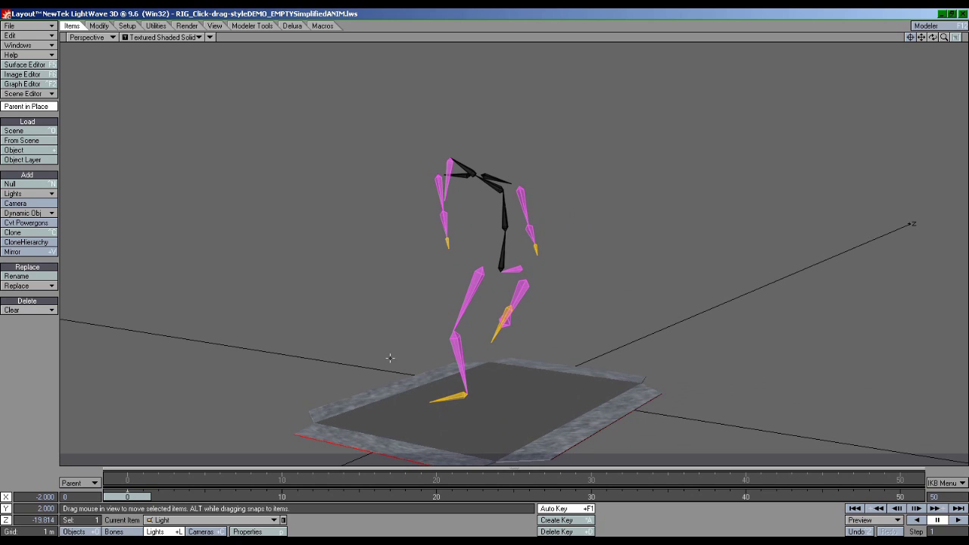
pyautogui.moveTo(137, 503); pyautogui.dragTo(374, 503)
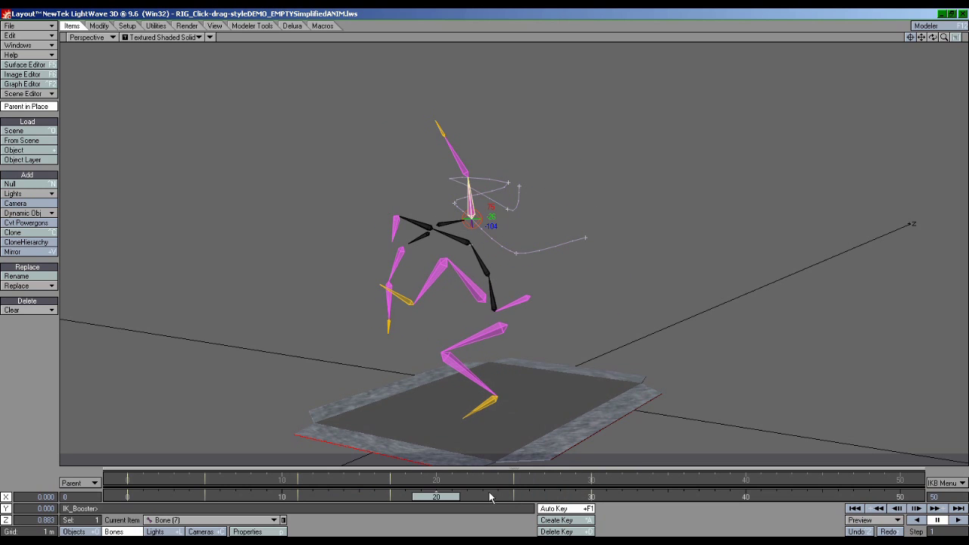
# Step: Mark frame 27 in the key editing strip and shift the keys of Bone (7) along it with Parent scope
pyautogui.moveTo(421, 443); pyautogui.dragTo(549, 459)
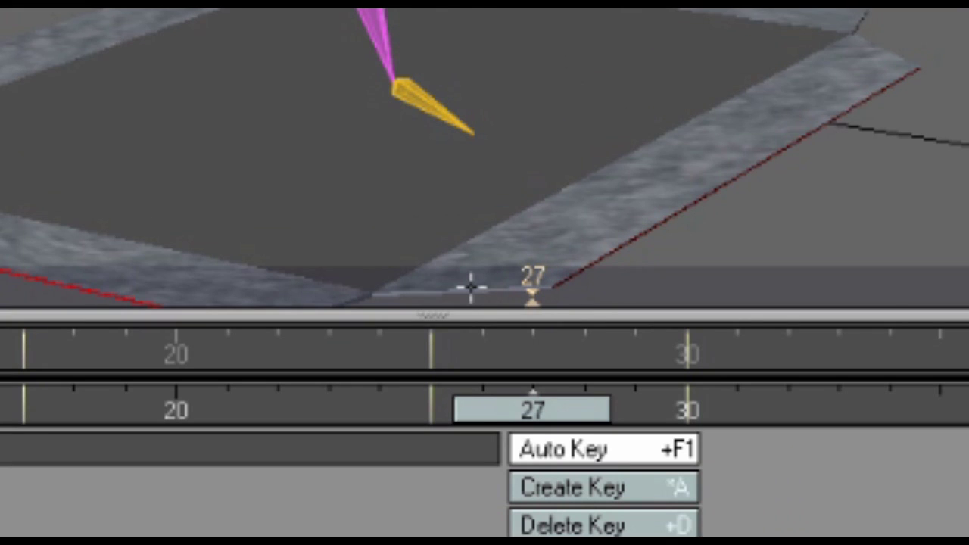
pyautogui.moveTo(492, 216); pyautogui.dragTo(299, 215)
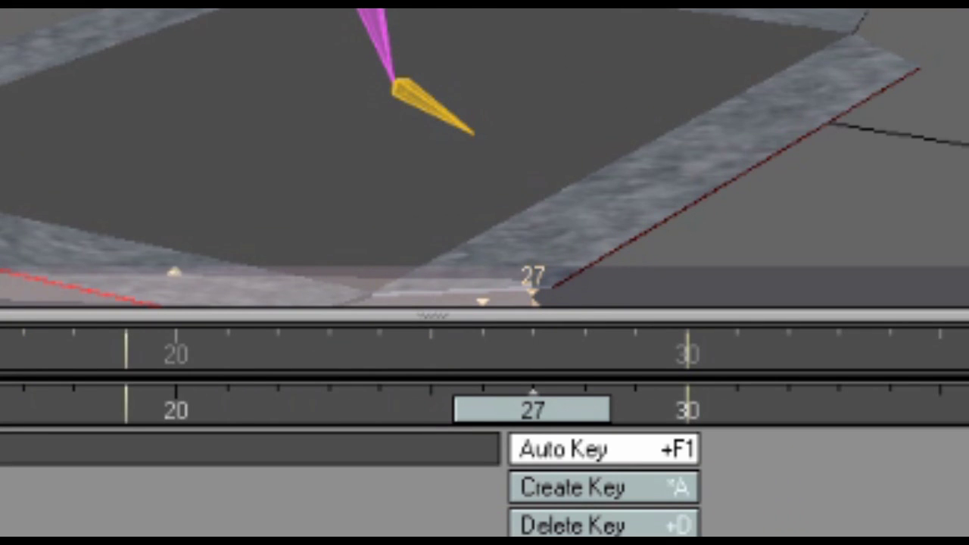
pyautogui.moveTo(277, 286); pyautogui.dragTo(483, 286)
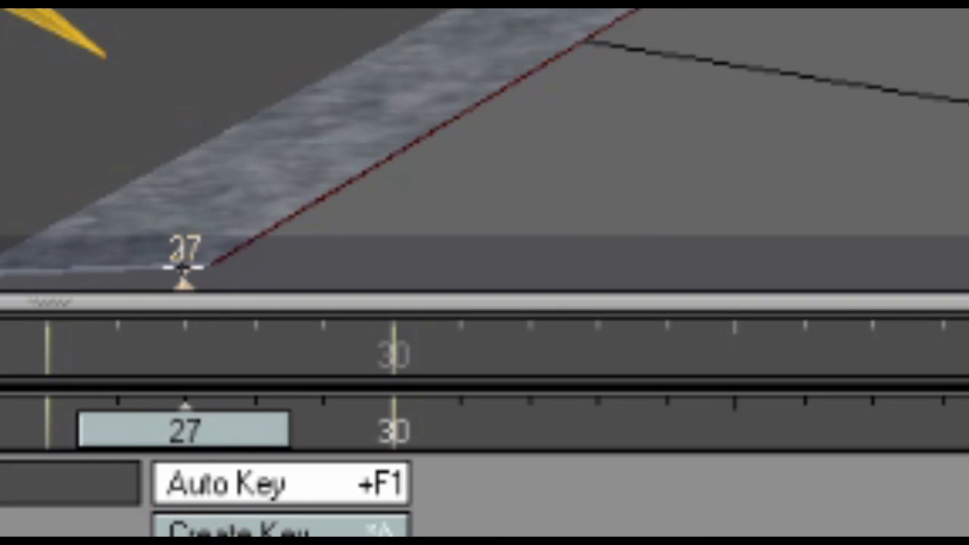
pyautogui.moveTo(277, 253); pyautogui.dragTo(942, 254)
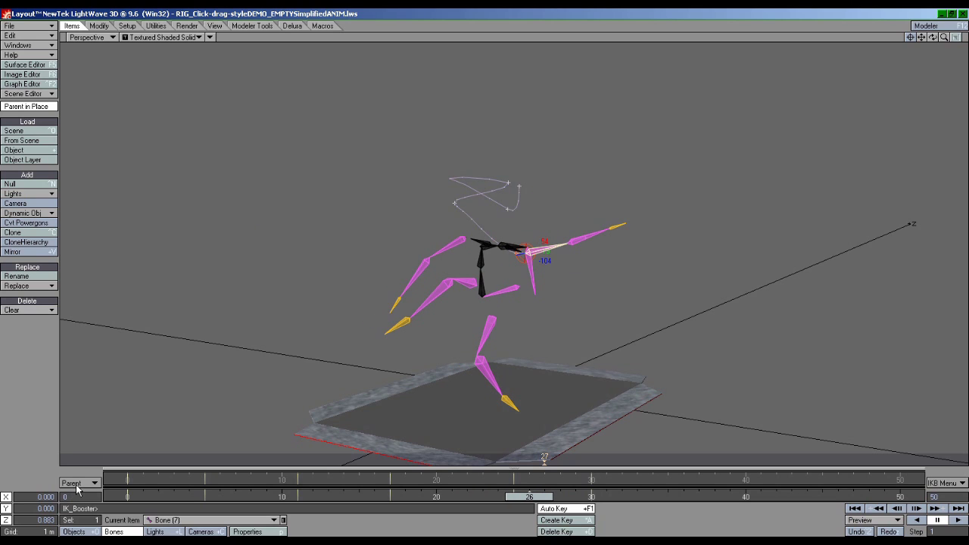
# Step: Set the keyframe scope to Child, adjust at the frame 27 marker, and scrub back to frame 26
pyautogui.click(76, 487)
pyautogui.click(76, 494)
pyautogui.moveTo(565, 460); pyautogui.dragTo(565, 448)
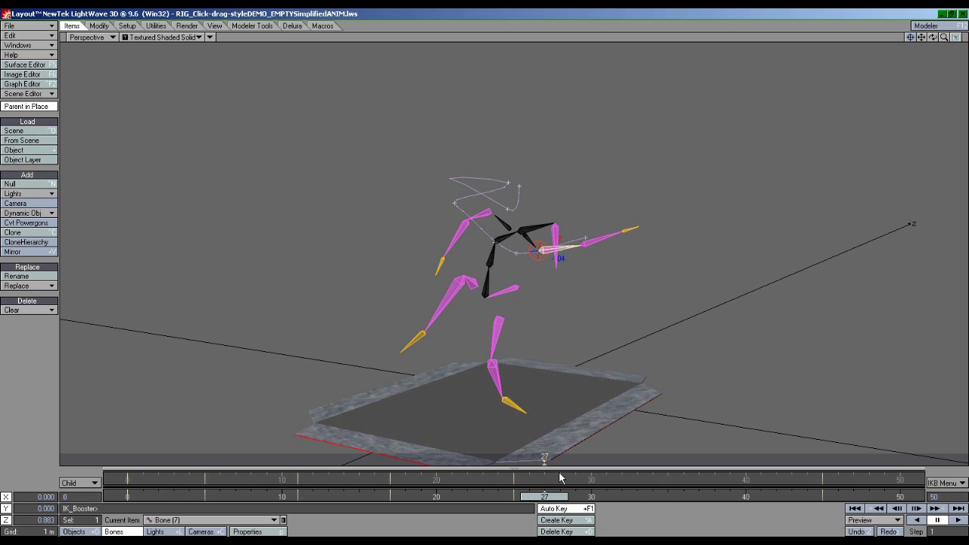
pyautogui.moveTo(543, 494)
pyautogui.mouseDown()
pyautogui.moveTo(529, 495)
pyautogui.moveTo(839, 497)
pyautogui.moveTo(482, 497)
pyautogui.moveTo(731, 497)
pyautogui.moveTo(530, 496)
pyautogui.mouseUp()
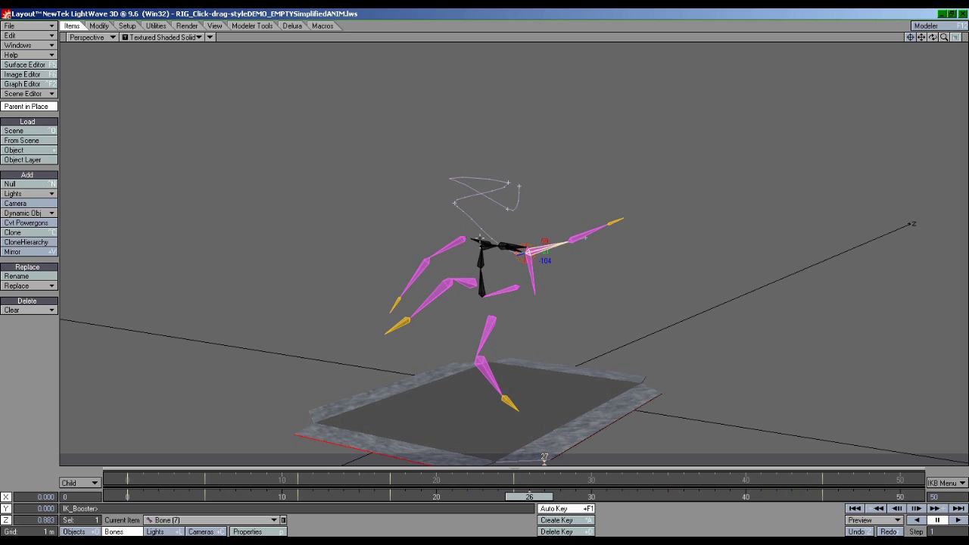
# Step: Select the other upper arm, Bone (9), and step forward to frame 32 to examine its keys and motion path
pyautogui.click(478, 240)
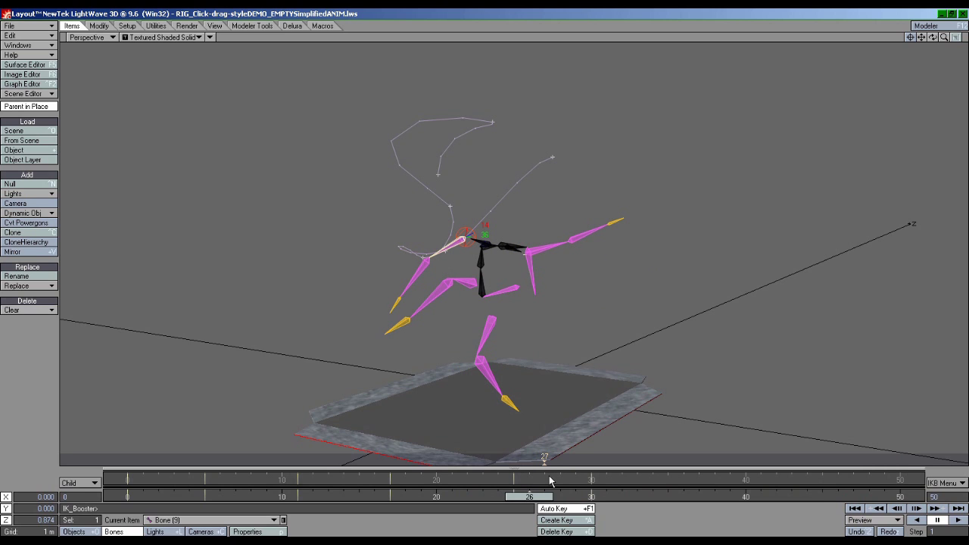
pyautogui.moveTo(550, 478); pyautogui.dragTo(562, 479)
pyautogui.press('Right')
pyautogui.press('Right')
pyautogui.press('Right')
pyautogui.press('Right')
pyautogui.press('Right')
pyautogui.press('Right')
pyautogui.press('Right')
pyautogui.press('Right')
pyautogui.press('Right')
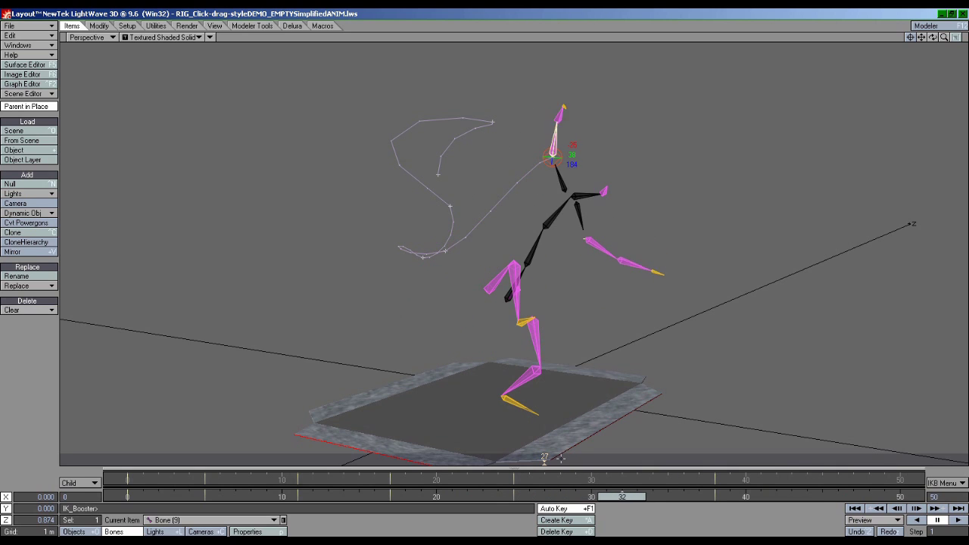
# Step: Scrub Bone (9)'s motion back to frame 20 and forward to frame 32, ending at the frame 33 marker in the key strip
pyautogui.press('Left')
pyautogui.press('Left')
pyautogui.press('Left')
pyautogui.press('Left')
pyautogui.press('Left')
pyautogui.press('Left')
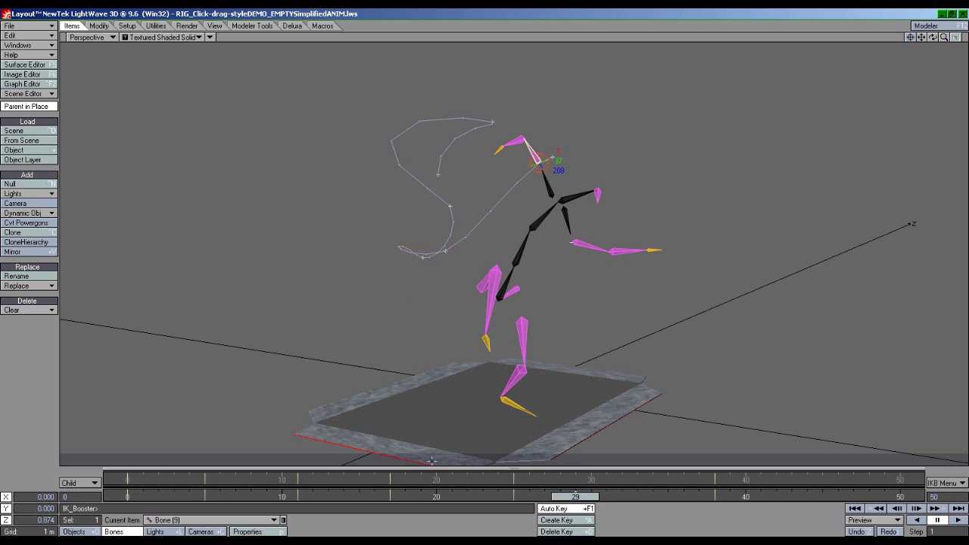
pyautogui.moveTo(589, 496); pyautogui.dragTo(437, 496)
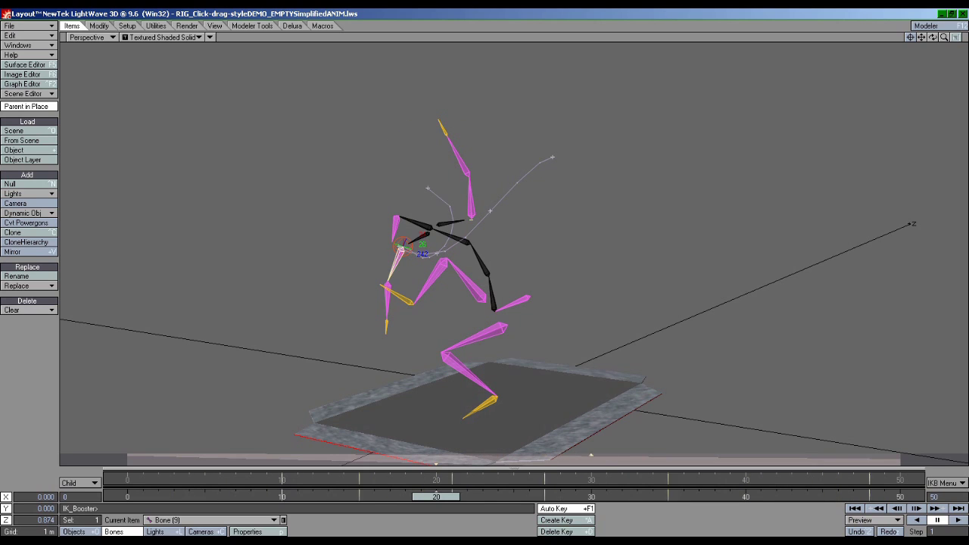
pyautogui.moveTo(436, 497); pyautogui.dragTo(622, 496)
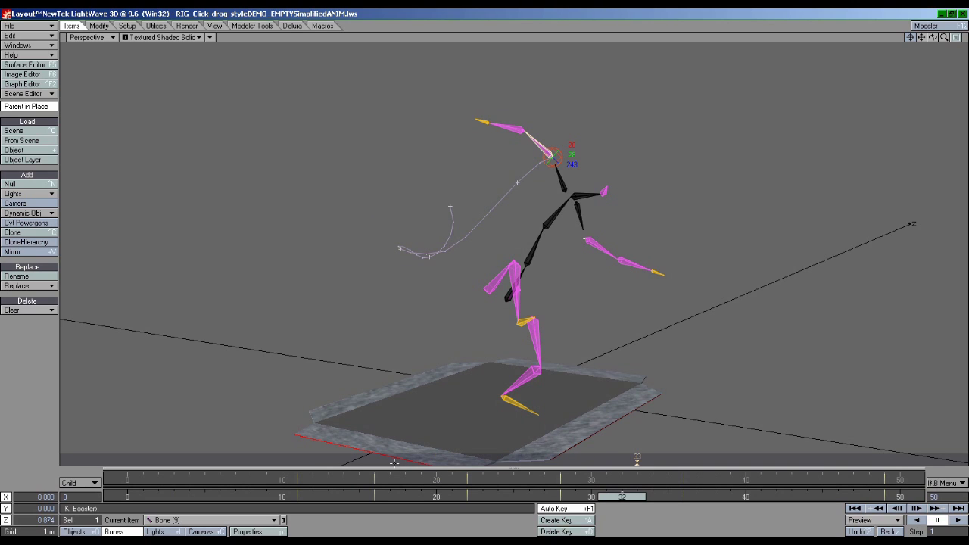
pyautogui.click(638, 462)
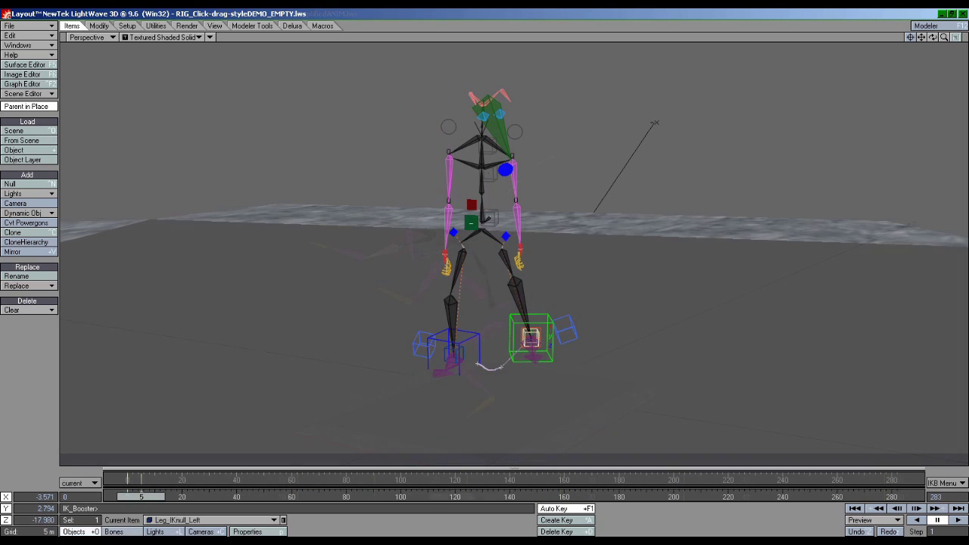
# Step: Pose the character rig at frame 10 by repositioning the left foot control, both hands and the NeckNullController
pyautogui.moveTo(531, 337); pyautogui.dragTo(549, 372)
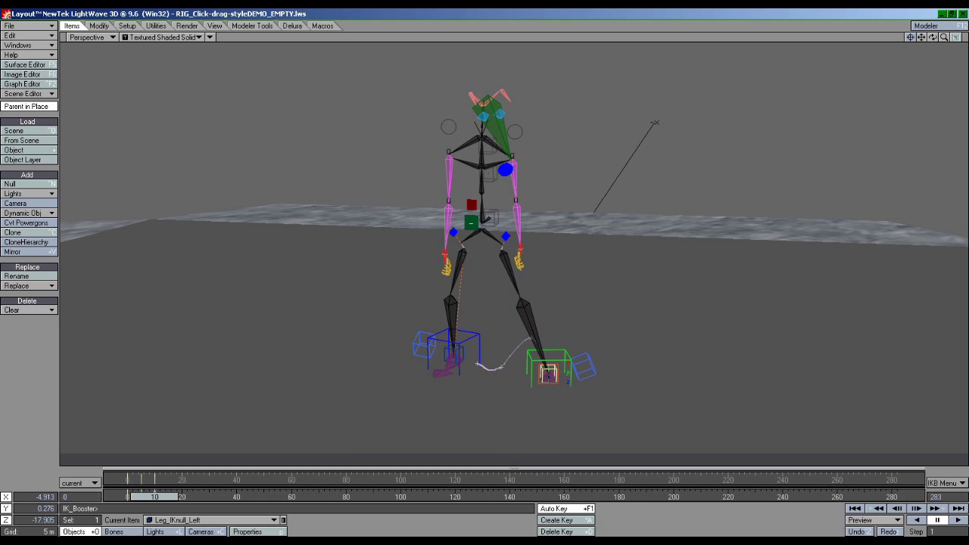
pyautogui.keyDown('alt'); pyautogui.moveTo(496, 237); pyautogui.dragTo(649, 190); pyautogui.keyUp('alt')
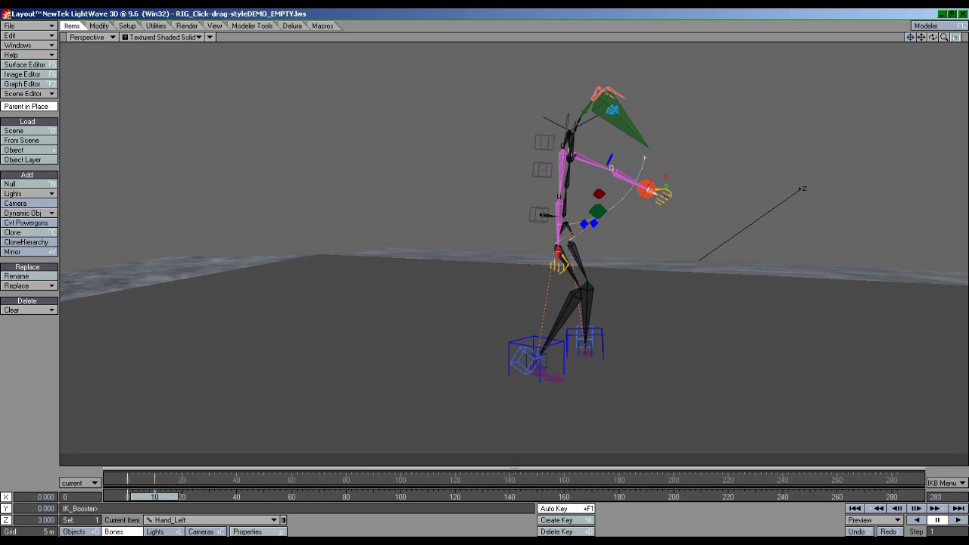
pyautogui.moveTo(558, 251); pyautogui.dragTo(618, 200)
pyautogui.keyDown('alt'); pyautogui.moveTo(617, 200); pyautogui.dragTo(559, 243); pyautogui.keyUp('alt')
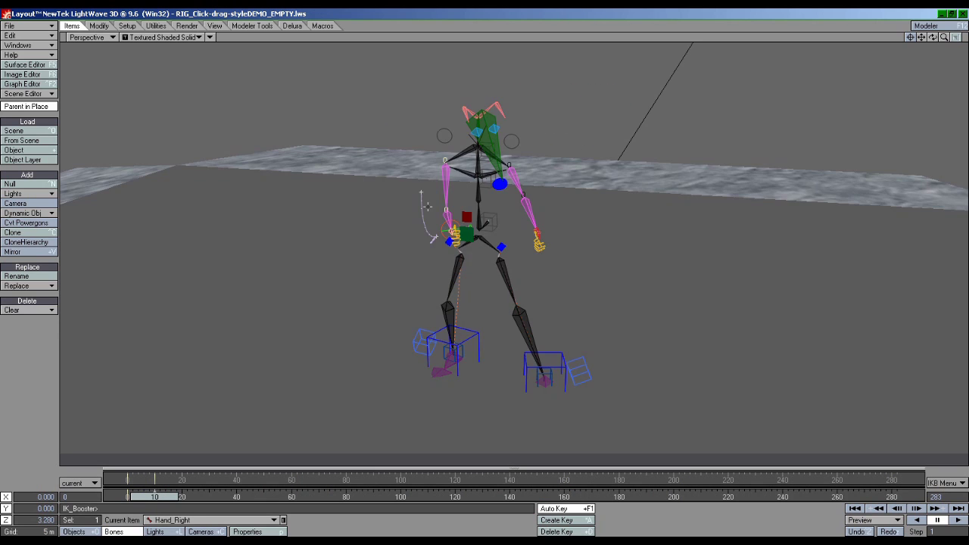
pyautogui.moveTo(428, 210); pyautogui.dragTo(463, 217)
pyautogui.moveTo(498, 182); pyautogui.dragTo(503, 129)
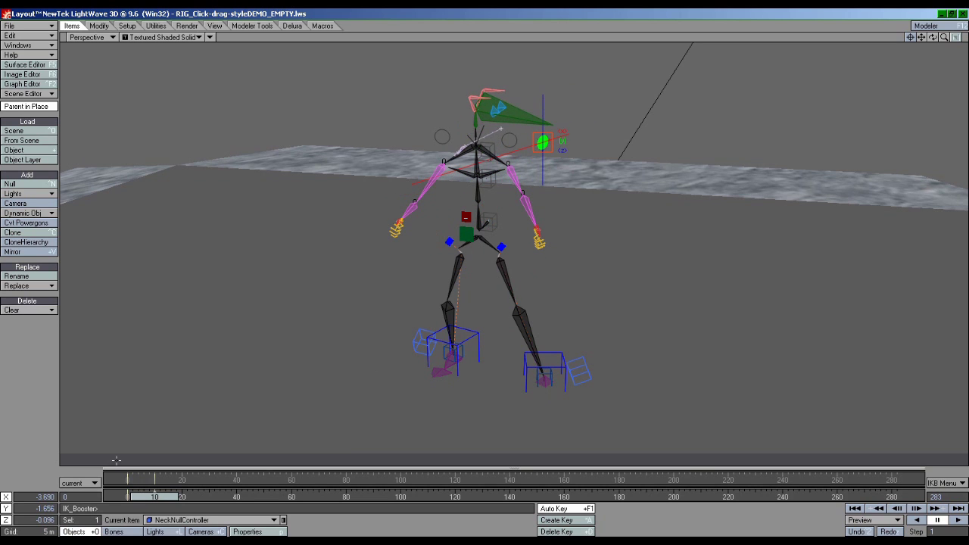
# Step: Scrub the timeline and reposition the rig's CoGController at frame 17
pyautogui.moveTo(155, 497); pyautogui.dragTo(127, 497)
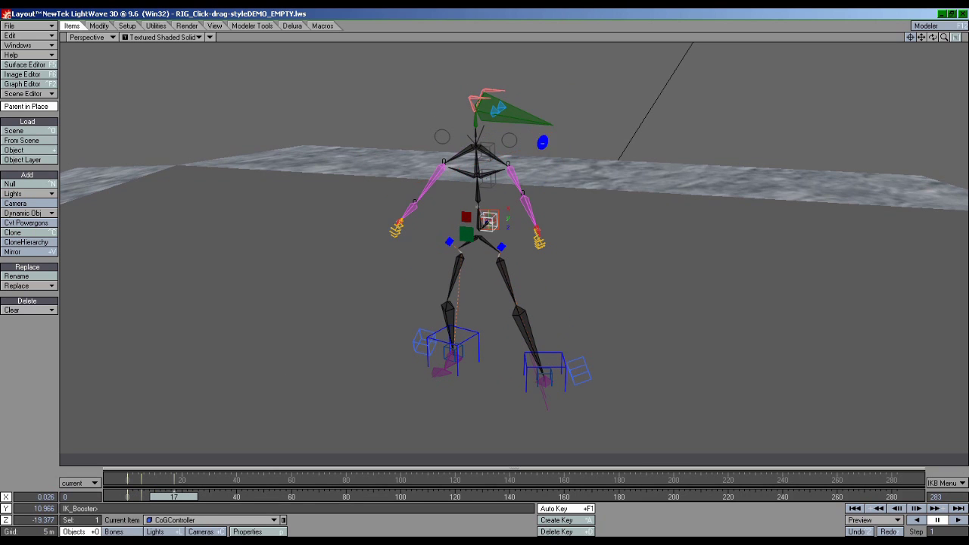
pyautogui.moveTo(488, 223); pyautogui.dragTo(509, 224)
pyautogui.moveTo(510, 183); pyautogui.dragTo(521, 156)
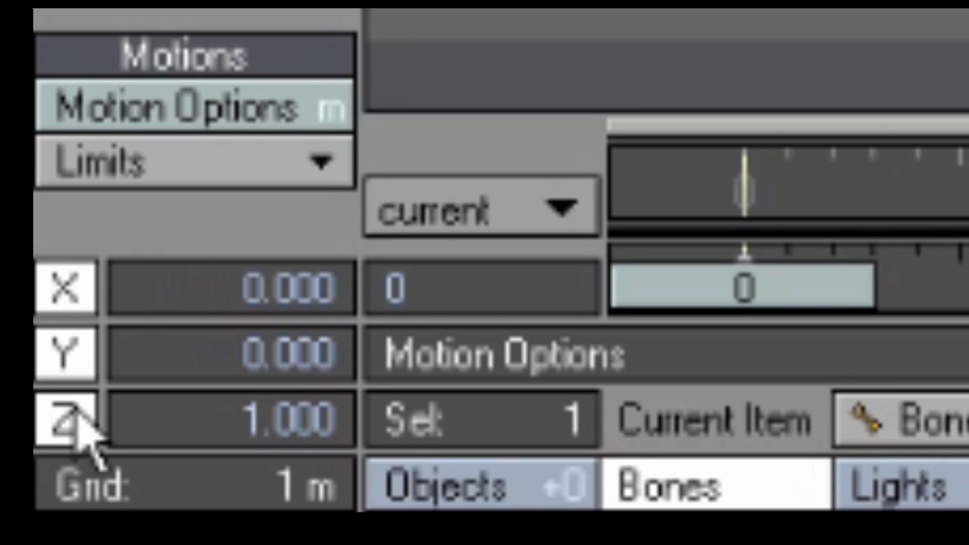
# Step: Disable the bone's X, Y and Z axis channels, and re-enable all three
pyautogui.click(76, 284)
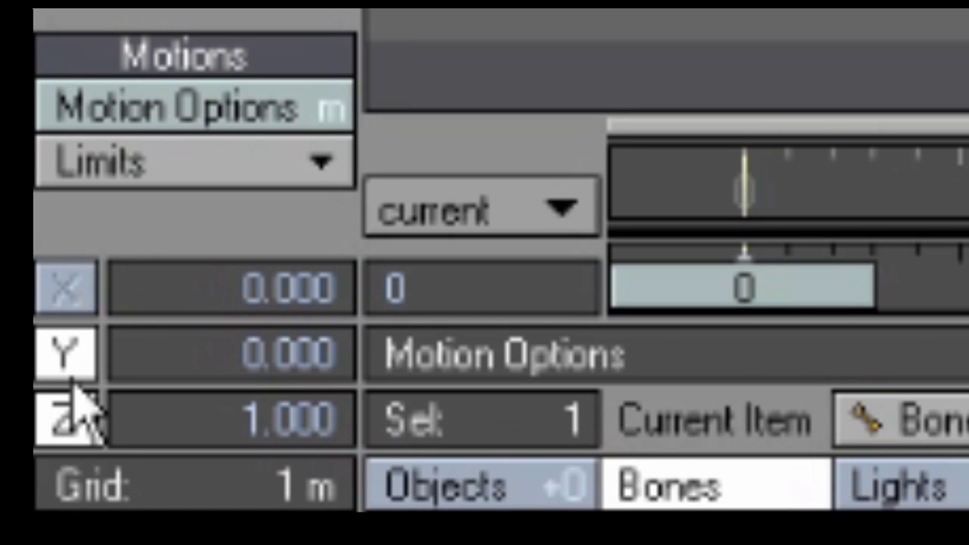
pyautogui.click(73, 377)
pyautogui.click(74, 423)
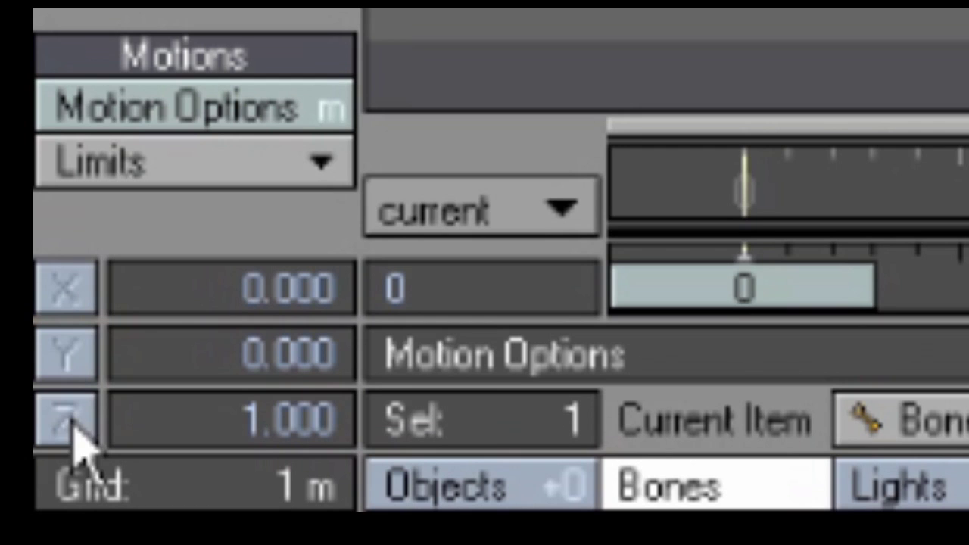
pyautogui.click(74, 430)
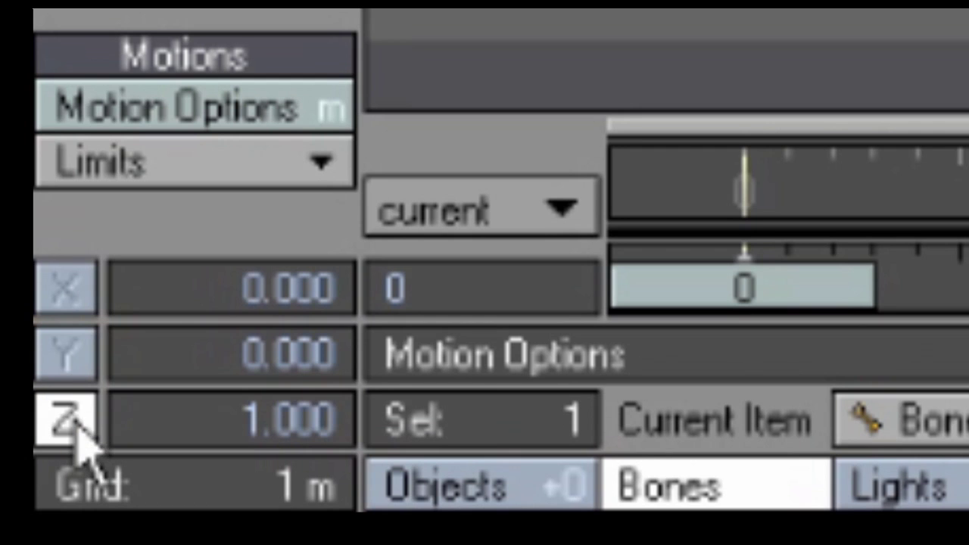
pyautogui.click(76, 362)
pyautogui.click(75, 299)
# Step: Restrict the bone to its Y axis channel only, and re-enable the X and Z channels
pyautogui.click(76, 306)
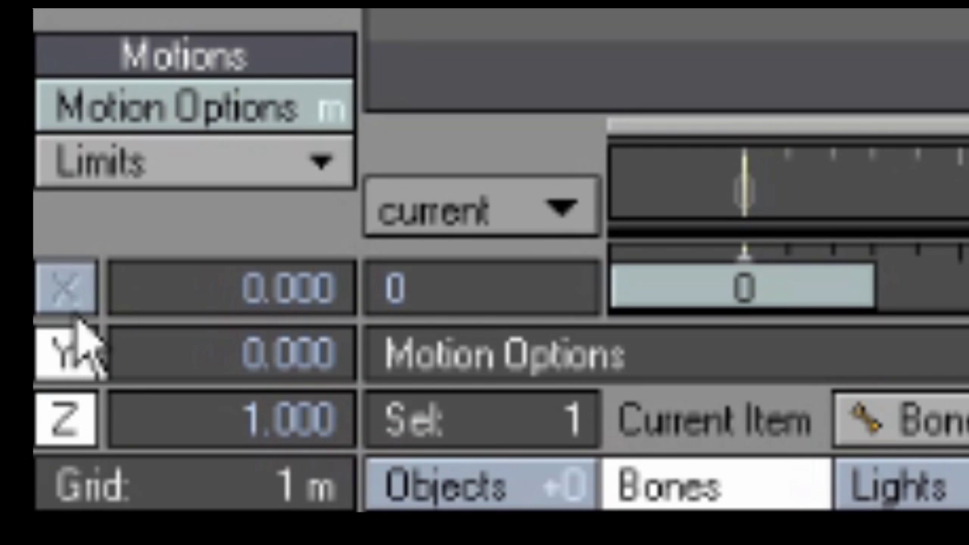
pyautogui.click(76, 422)
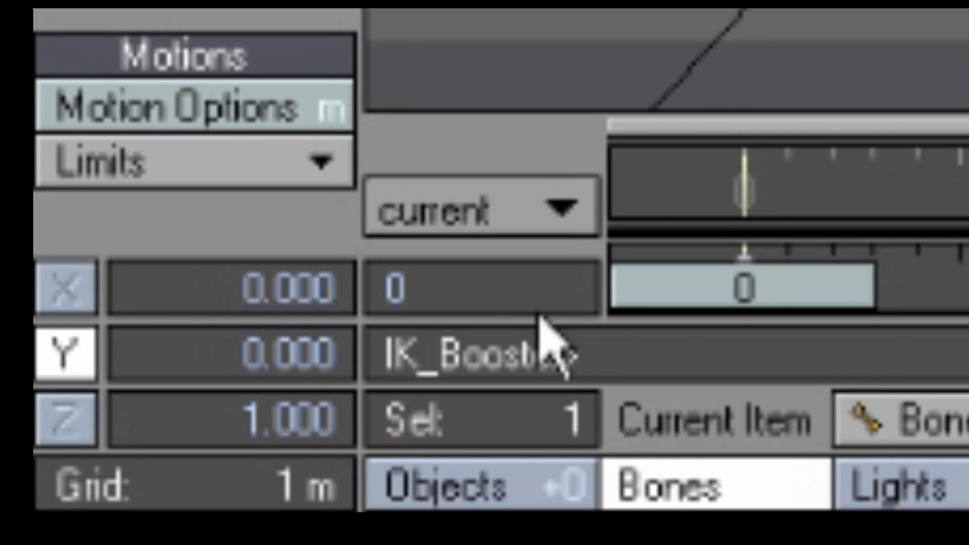
pyautogui.click(67, 291)
pyautogui.click(76, 424)
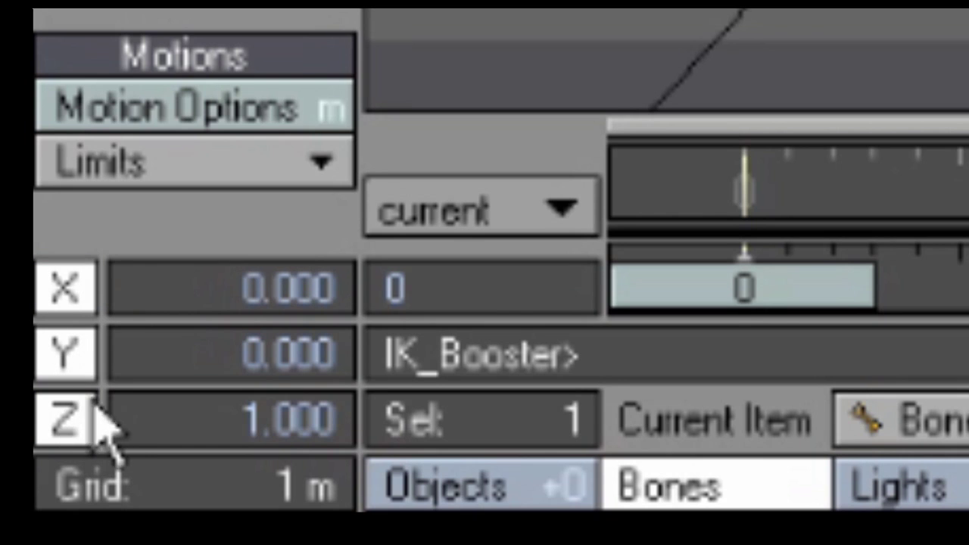
# Step: Toggle the bone's X axis channel off and on with Y and Z enabled
pyautogui.click(74, 303)
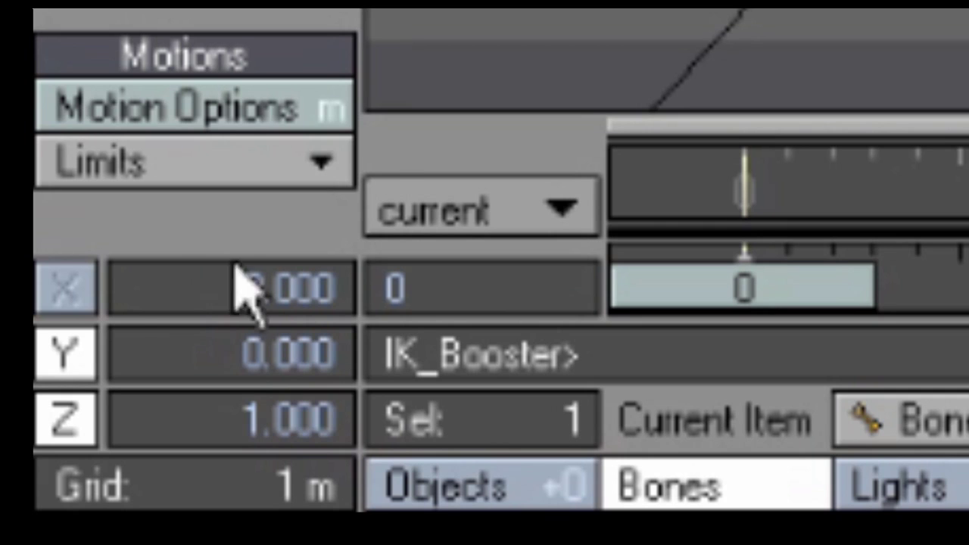
pyautogui.click(74, 293)
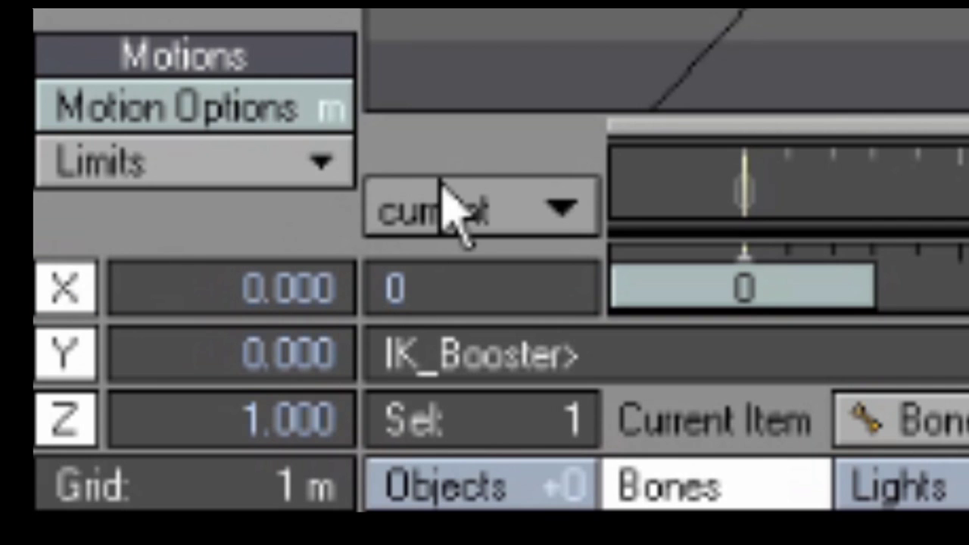
pyautogui.click(84, 298)
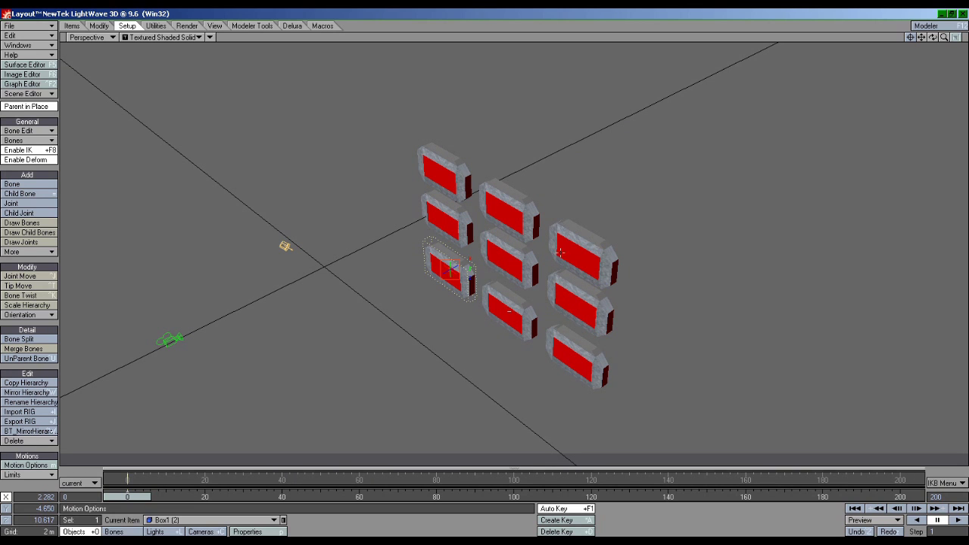
# Step: Slide the three boxes of the nearest column and the top box of the middle column outward along the X axis
pyautogui.moveTo(582, 254); pyautogui.dragTo(694, 318)
pyautogui.moveTo(508, 213); pyautogui.dragTo(581, 253)
pyautogui.moveTo(582, 303); pyautogui.dragTo(620, 327)
pyautogui.hotkey('ctrl', 'z')
pyautogui.hotkey('ctrl', 'z')
pyautogui.hotkey('ctrl', 'z')
pyautogui.hotkey('ctrl', 'z')
pyautogui.hotkey('ctrl', 'z')
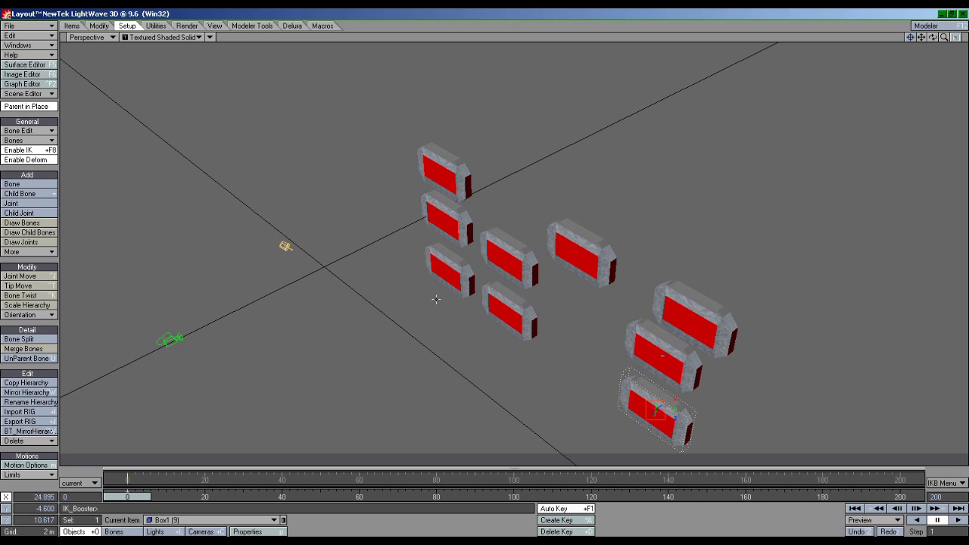
# Step: Spread the two lower middle-column boxes and the far-column boxes apart along the X axis
pyautogui.moveTo(512, 312); pyautogui.dragTo(540, 331)
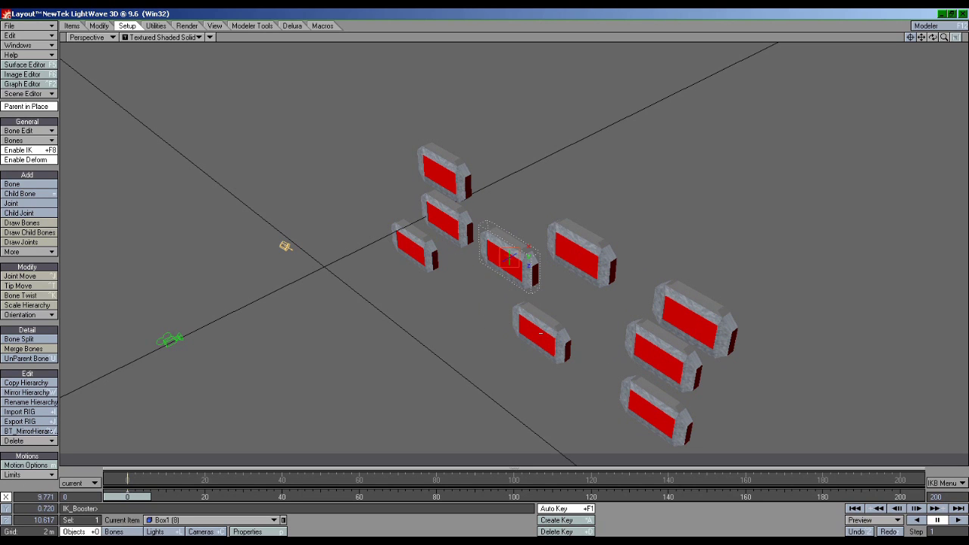
pyautogui.moveTo(509, 258); pyautogui.dragTo(492, 248)
pyautogui.moveTo(445, 218); pyautogui.dragTo(391, 184)
pyautogui.moveTo(444, 174); pyautogui.dragTo(341, 112)
# Step: From a rotated view, reposition the nearest-column boxes, Box1 (2) and two middle-column boxes along the X axis
pyautogui.keyDown('alt'); pyautogui.moveTo(540, 264); pyautogui.dragTo(496, 246); pyautogui.keyUp('alt')
pyautogui.moveTo(619, 212); pyautogui.dragTo(660, 221)
pyautogui.moveTo(602, 281); pyautogui.dragTo(657, 300)
pyautogui.moveTo(601, 366); pyautogui.dragTo(756, 444)
pyautogui.moveTo(523, 325); pyautogui.dragTo(573, 350)
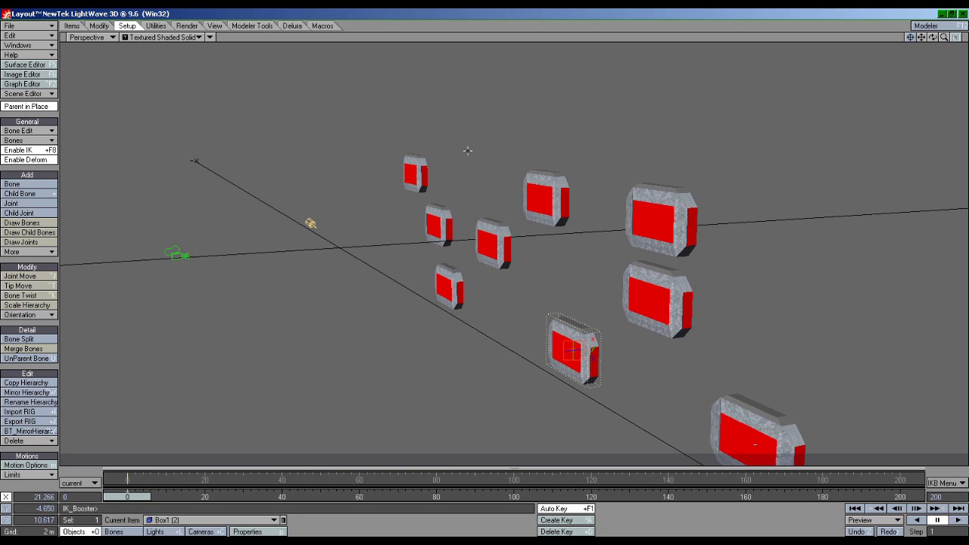
pyautogui.moveTo(546, 199); pyautogui.dragTo(505, 193)
pyautogui.moveTo(493, 244); pyautogui.dragTo(579, 274)
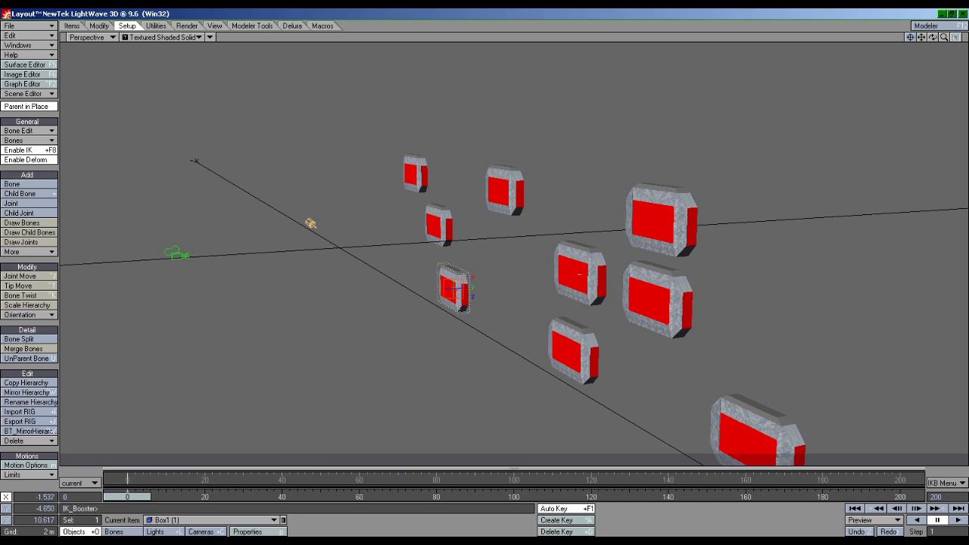
# Step: Slide Box1 (1), Box1 (7) and Box1 (5) to new positions along the X axis
pyautogui.hotkey('ctrl', 'shift', 'z')
pyautogui.hotkey('ctrl', 'shift', 'z')
pyautogui.hotkey('ctrl', 'shift', 'z')
pyautogui.hotkey('ctrl', 'shift', 'z')
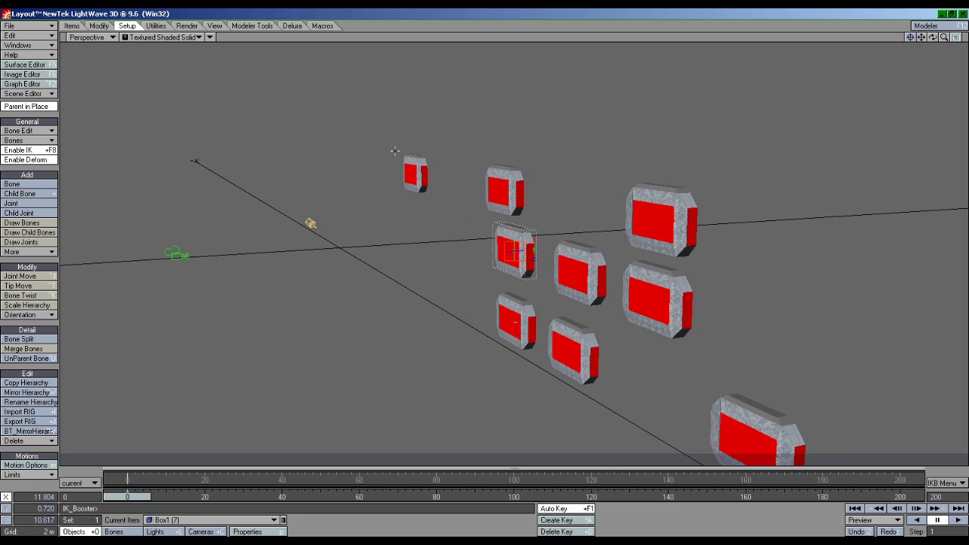
pyautogui.hotkey('ctrl', 'shift', 'z')
pyautogui.hotkey('ctrl', 'shift', 'z')
pyautogui.moveTo(505, 190); pyautogui.dragTo(405, 171)
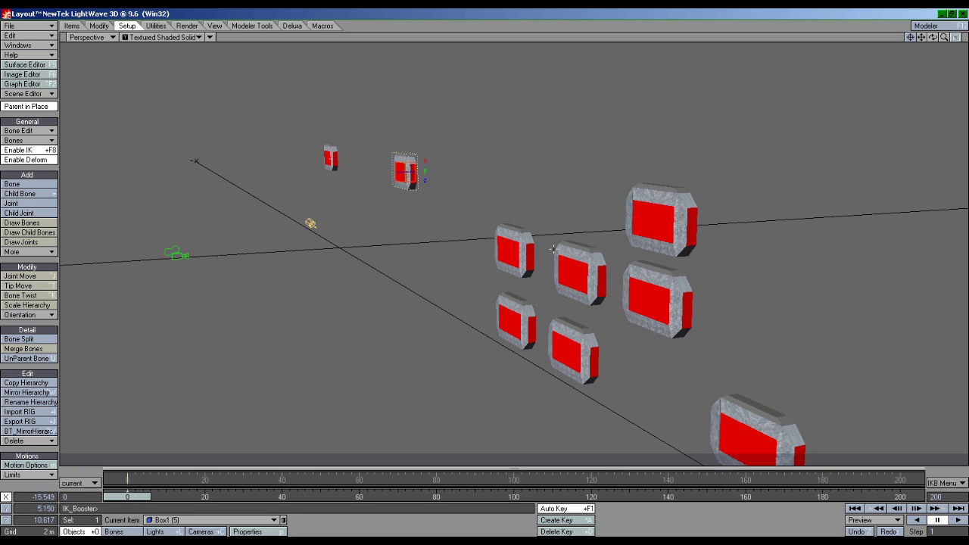
# Step: Select Box1 (7) and slide it farther along the X axis
pyautogui.click(515, 251)
pyautogui.keyDown('alt'); pyautogui.moveTo(515, 251); pyautogui.dragTo(394, 250); pyautogui.keyUp('alt')
pyautogui.keyDown('alt'); pyautogui.moveTo(534, 179); pyautogui.dragTo(532, 151); pyautogui.keyUp('alt')
pyautogui.moveTo(462, 244); pyautogui.dragTo(385, 250)
pyautogui.click(416, 245)
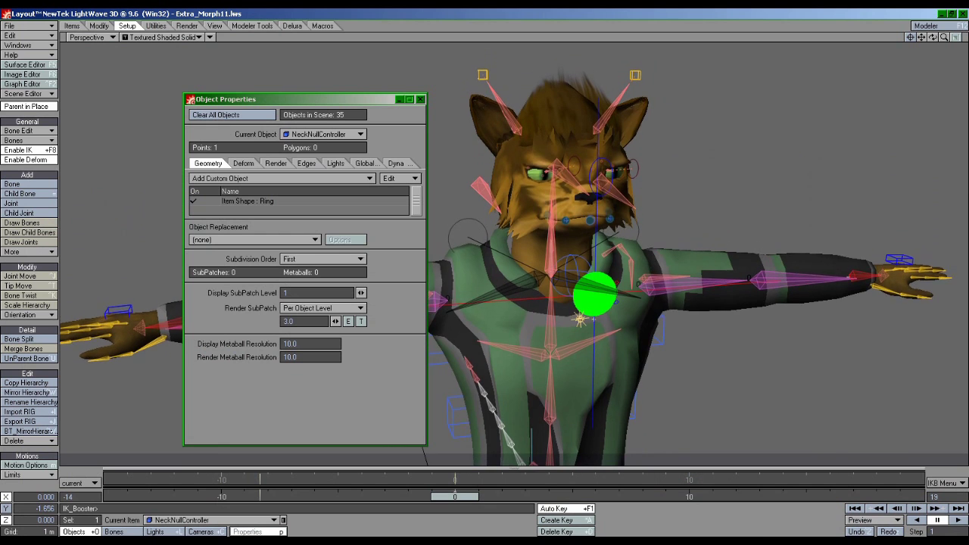
# Step: Add IK_Booster several times as a custom object on NeckNullController
pyautogui.click(291, 182)
pyautogui.click(286, 187)
pyautogui.click(285, 183)
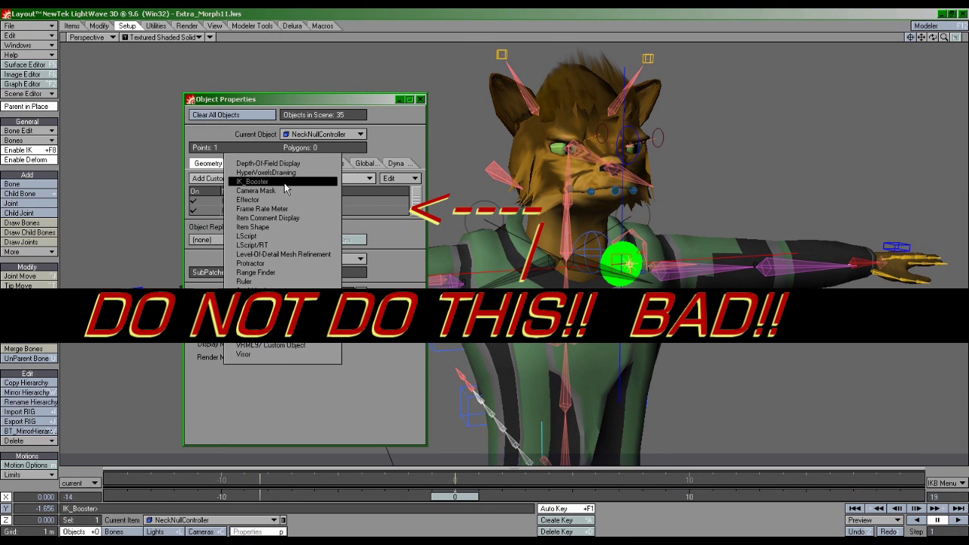
pyautogui.click(284, 182)
pyautogui.click(285, 181)
pyautogui.click(286, 180)
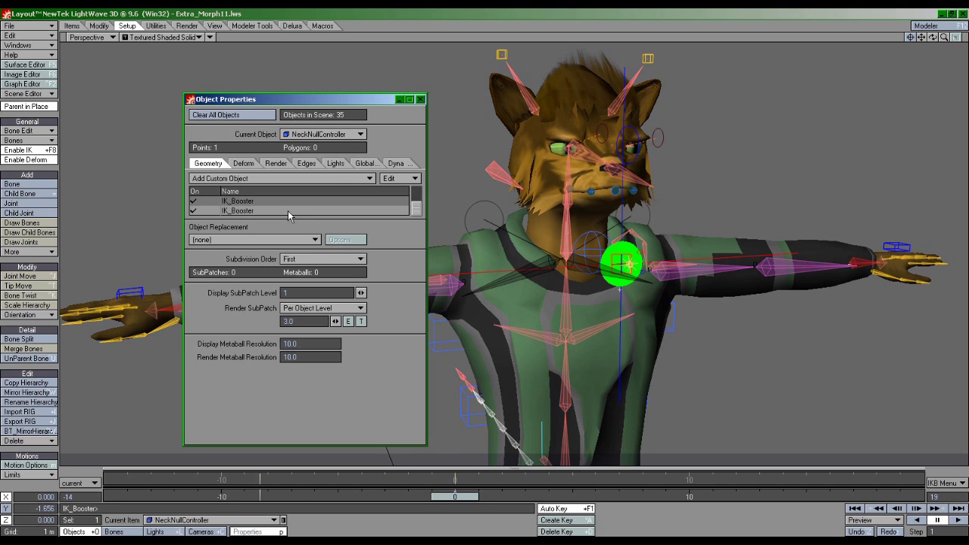
# Step: Remove the added IK_Booster entries from NeckNullController's custom objects
pyautogui.rightClick(288, 211)
pyautogui.click(288, 249)
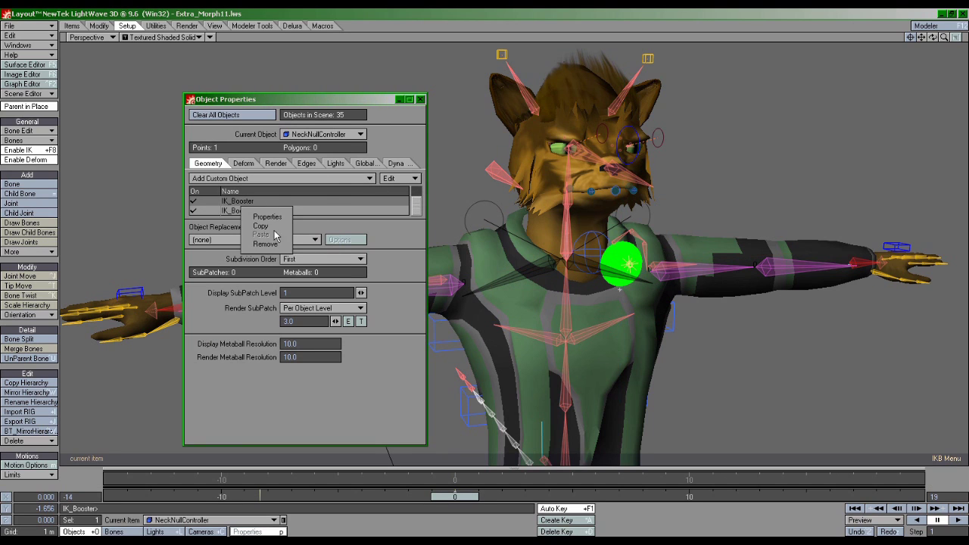
pyautogui.rightClick(265, 211)
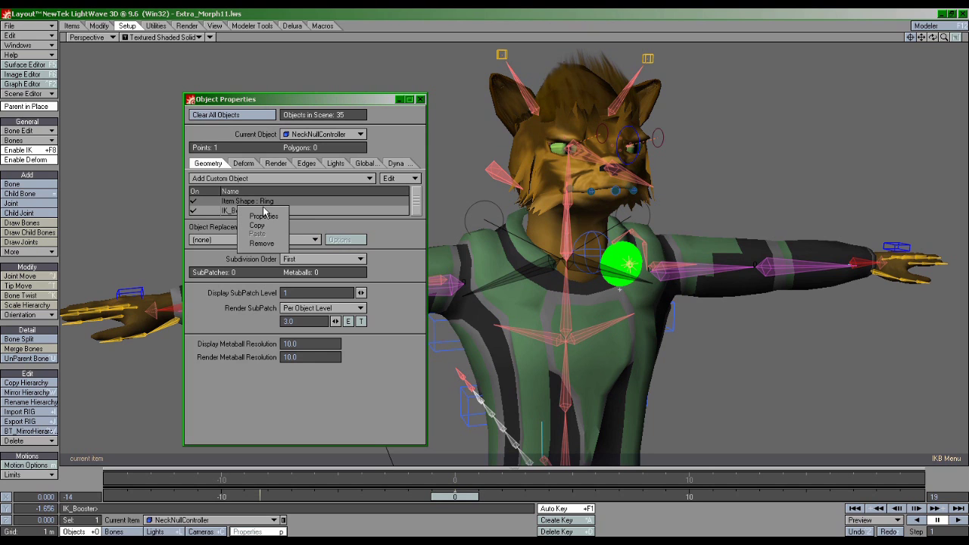
pyautogui.click(271, 247)
# Step: Select the Extra_Morph11 character and NeckNullController in turn to compare their custom object lists
pyautogui.scroll(-3, 576, 274)
pyautogui.click(570, 278)
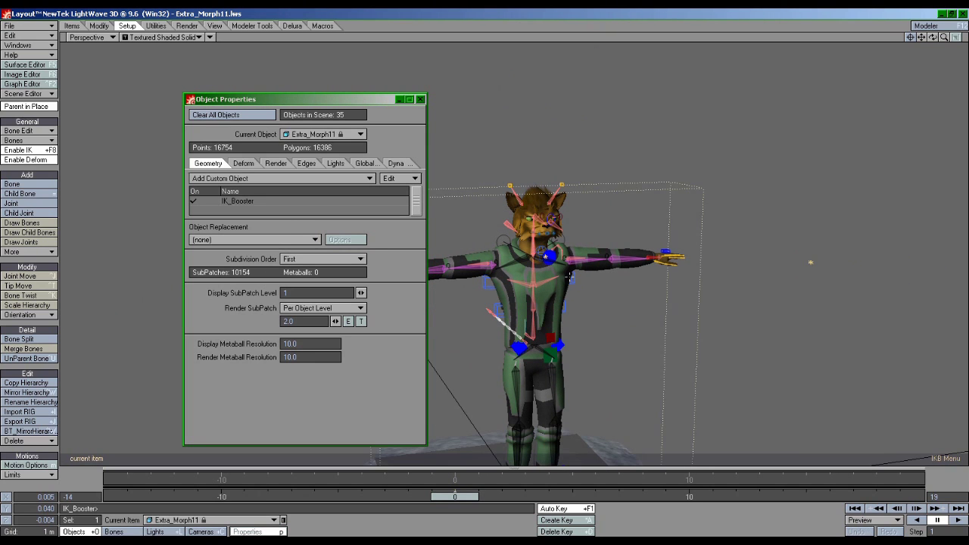
pyautogui.keyDown('alt'); pyautogui.keyDown('shift'); pyautogui.moveTo(568, 268); pyautogui.dragTo(569, 201); pyautogui.keyUp('shift'); pyautogui.keyUp('alt')
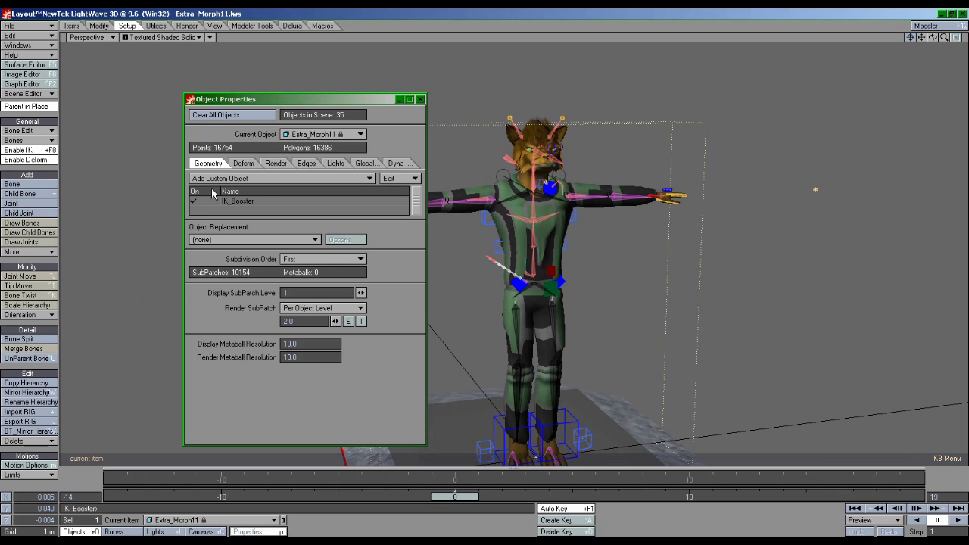
pyautogui.click(557, 186)
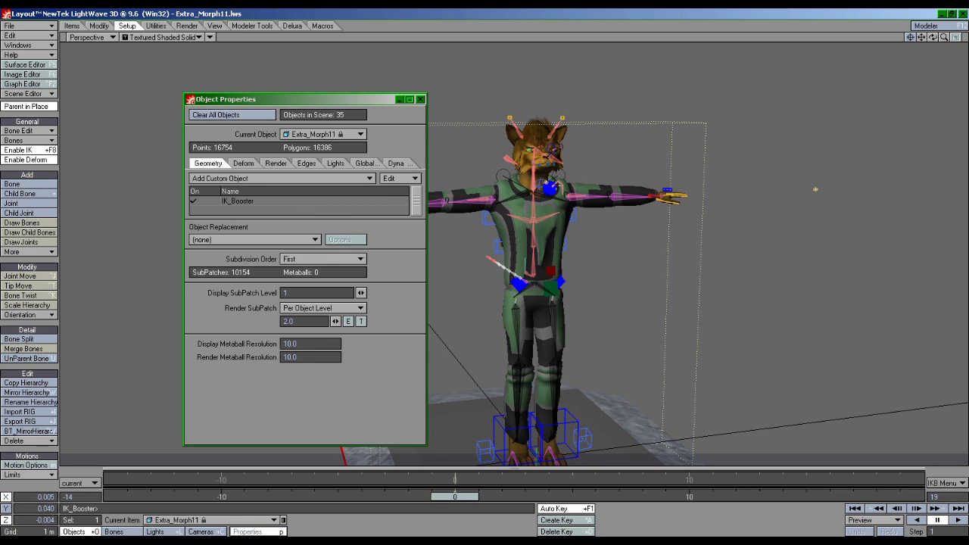
pyautogui.click(553, 186)
pyautogui.click(557, 187)
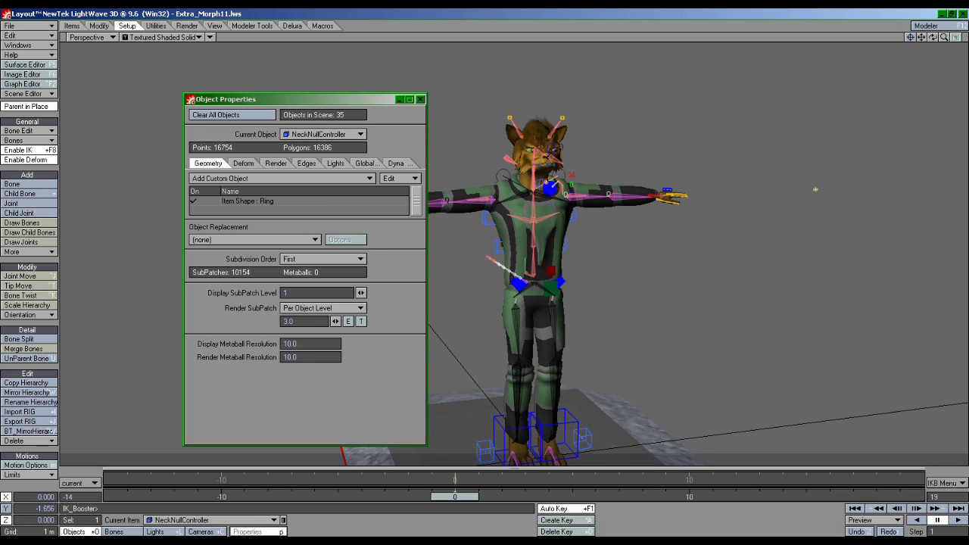
pyautogui.keyDown('alt'); pyautogui.moveTo(558, 187); pyautogui.dragTo(529, 190); pyautogui.keyUp('alt')
pyautogui.click(529, 190)
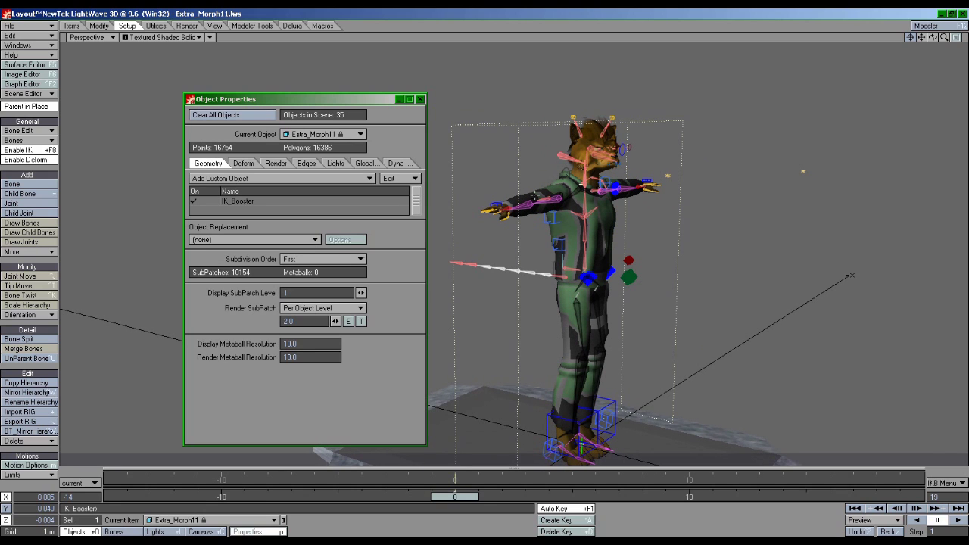
pyautogui.click(615, 188)
pyautogui.moveTo(621, 195); pyautogui.dragTo(677, 266)
pyautogui.press('Right')
pyautogui.press('Right')
pyautogui.press('Right')
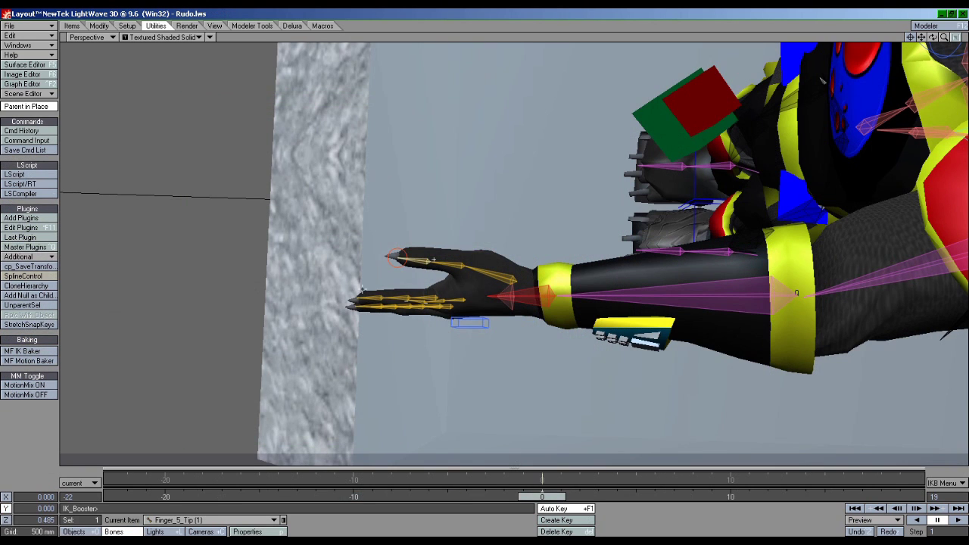
# Step: Curl the fingers of Rudo's outstretched hand toward the palm by pulling their fingertip bones inward
pyautogui.moveTo(362, 291); pyautogui.dragTo(484, 247)
pyautogui.moveTo(352, 306); pyautogui.dragTo(480, 292)
pyautogui.moveTo(390, 292); pyautogui.dragTo(480, 294)
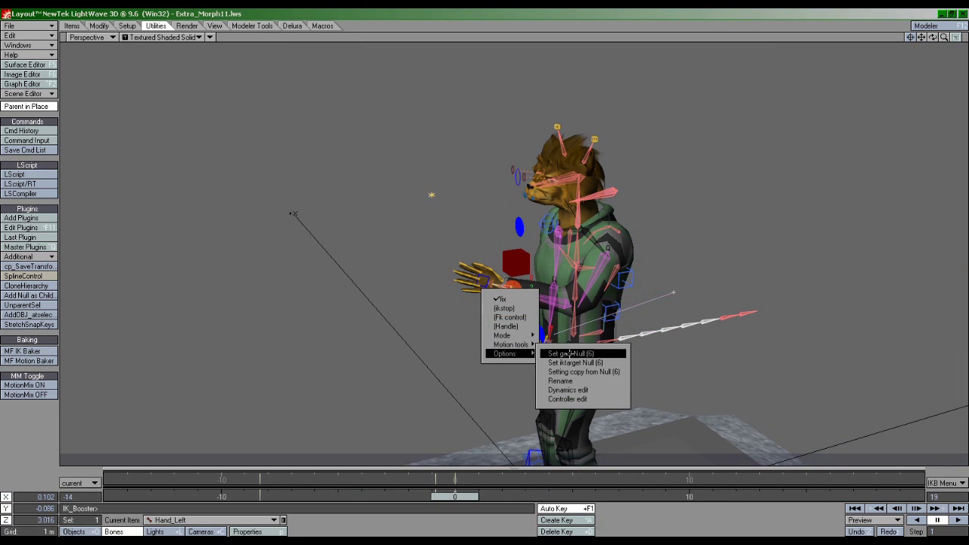
# Step: Set Null (6) as the goal of the Hand_Left bone and move CoGController to test the hand's IK
pyautogui.click(569, 354)
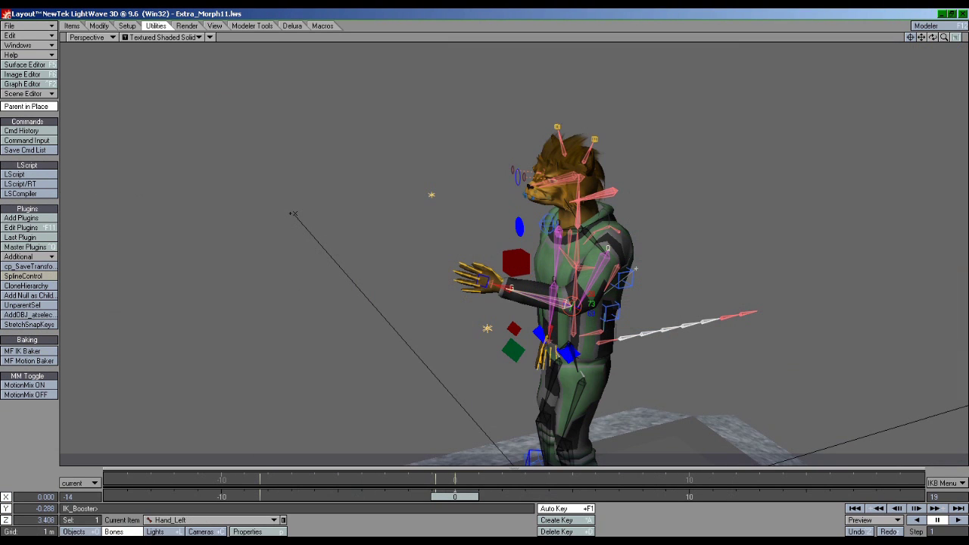
pyautogui.click(606, 305)
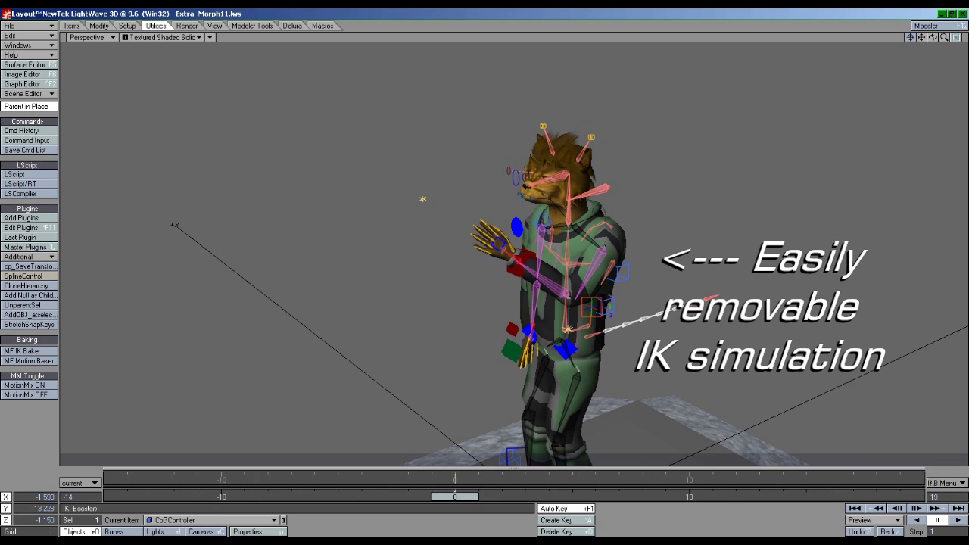
pyautogui.moveTo(606, 305); pyautogui.dragTo(608, 282)
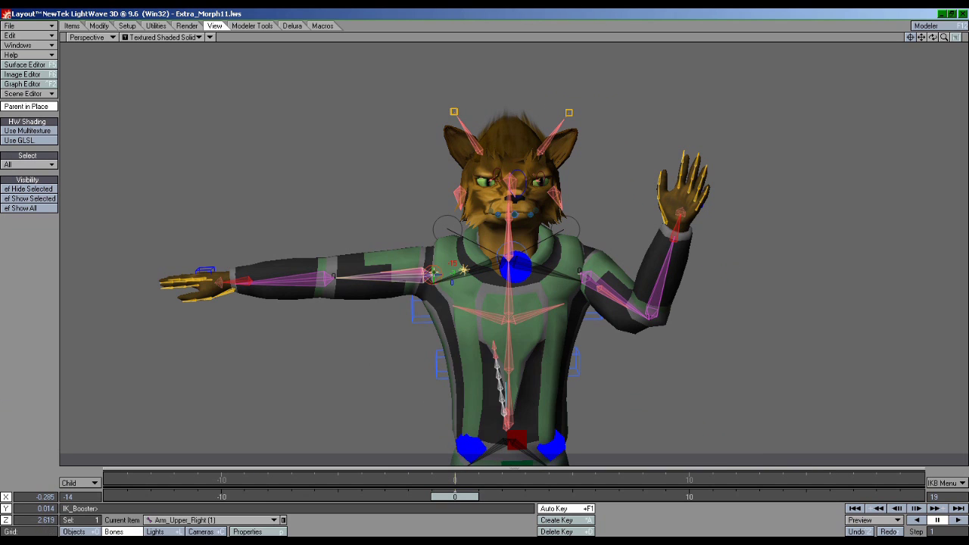
# Step: Pick a saved motion data file from the Morph folder to load onto Rudo_TorFacilityArmor
pyautogui.press('Return')
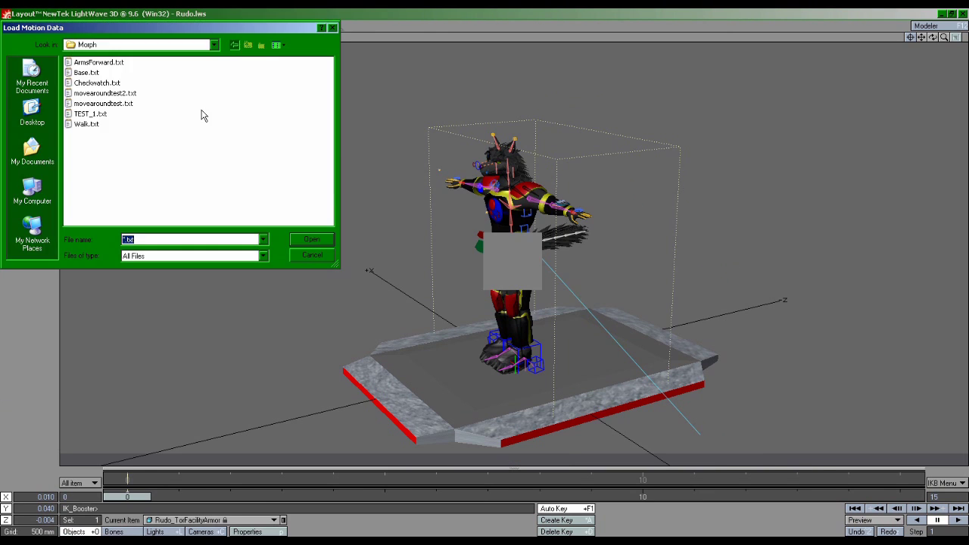
pyautogui.click(102, 151)
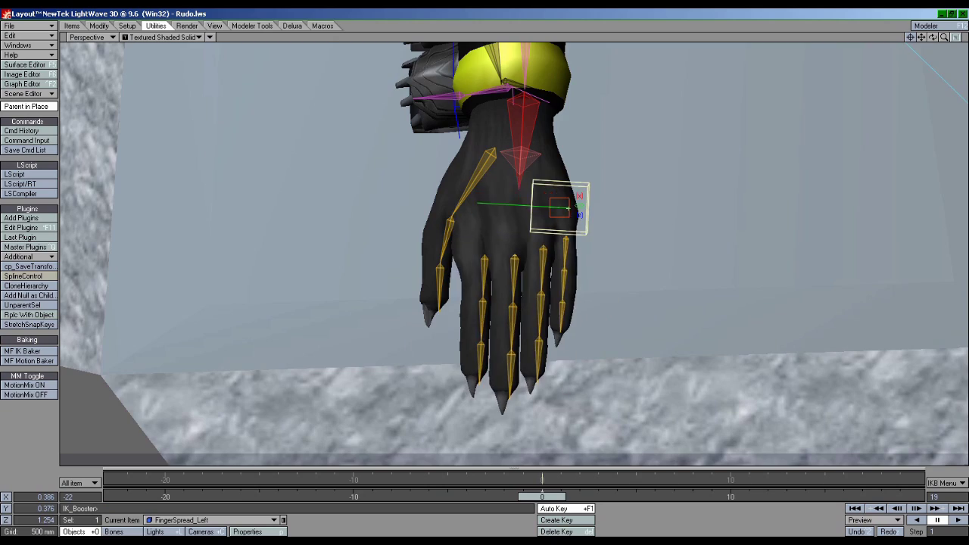